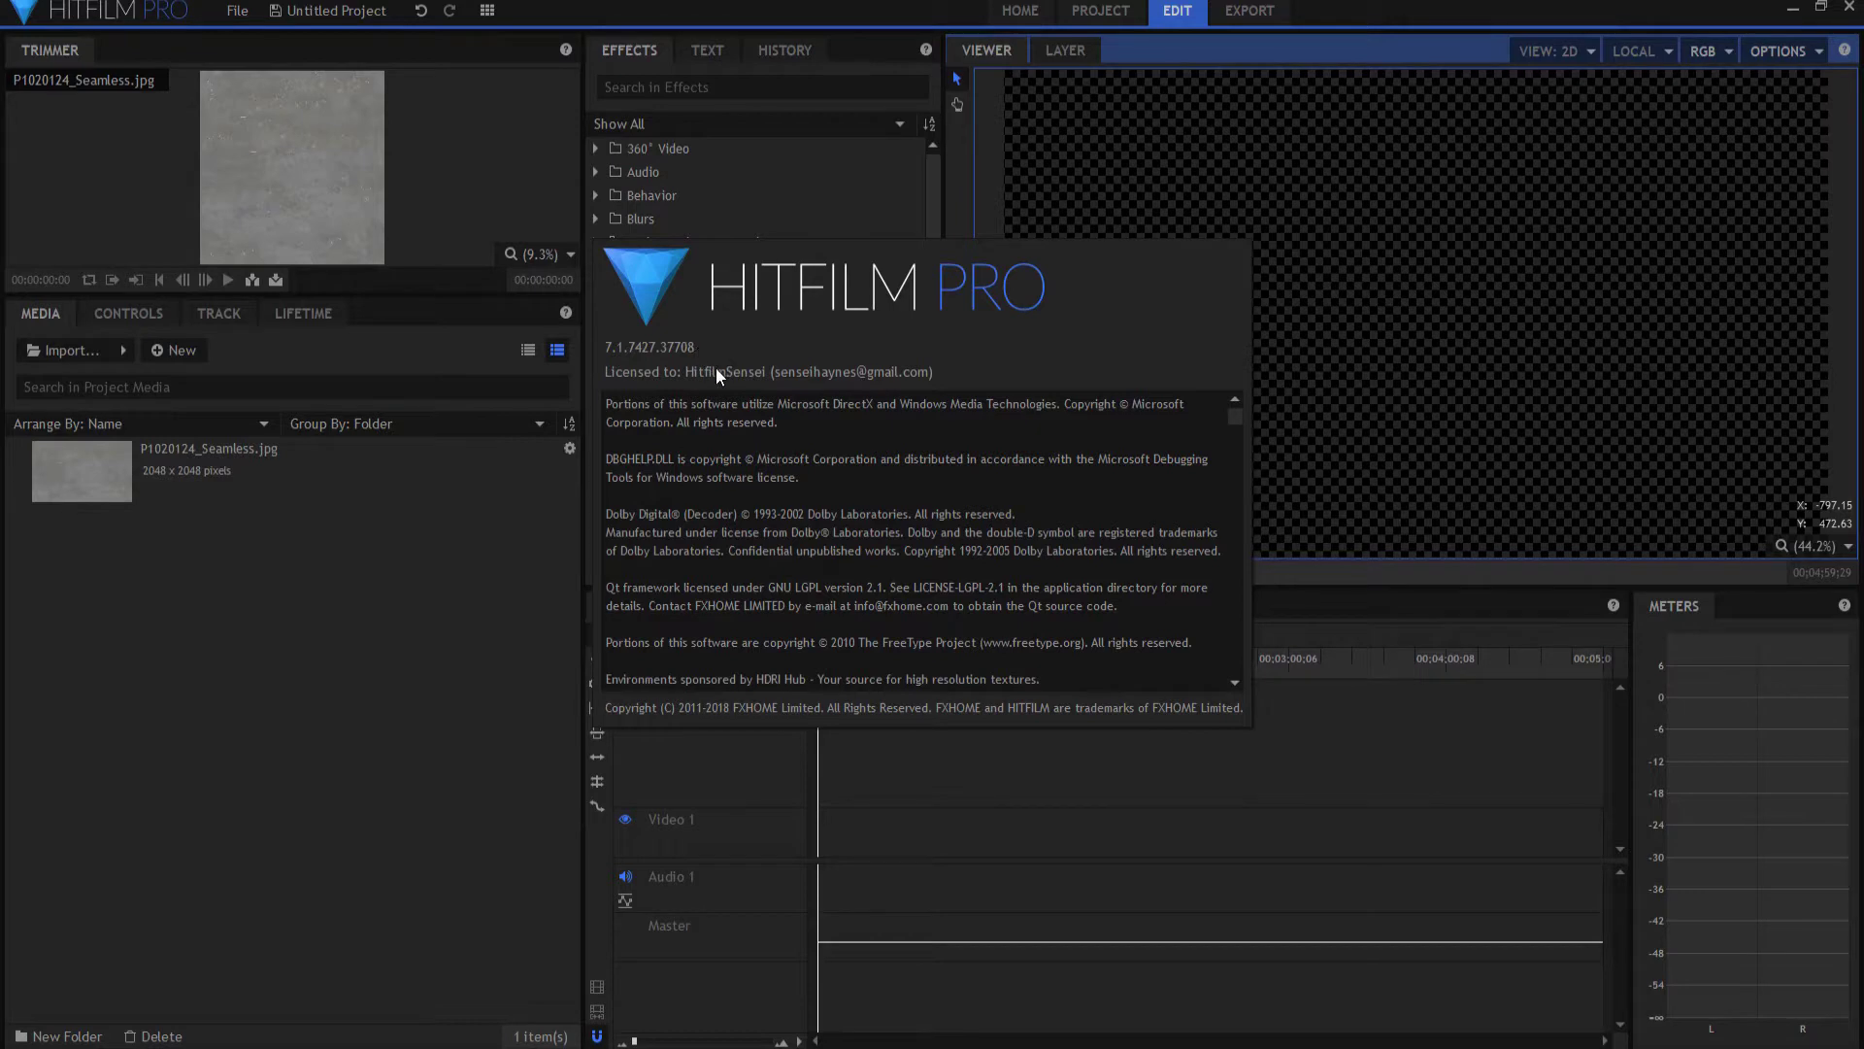
# Step: Dismiss the About dialog to show the untitled project holding P1020124_Seamless.jpg
pyautogui.click(412, 654)
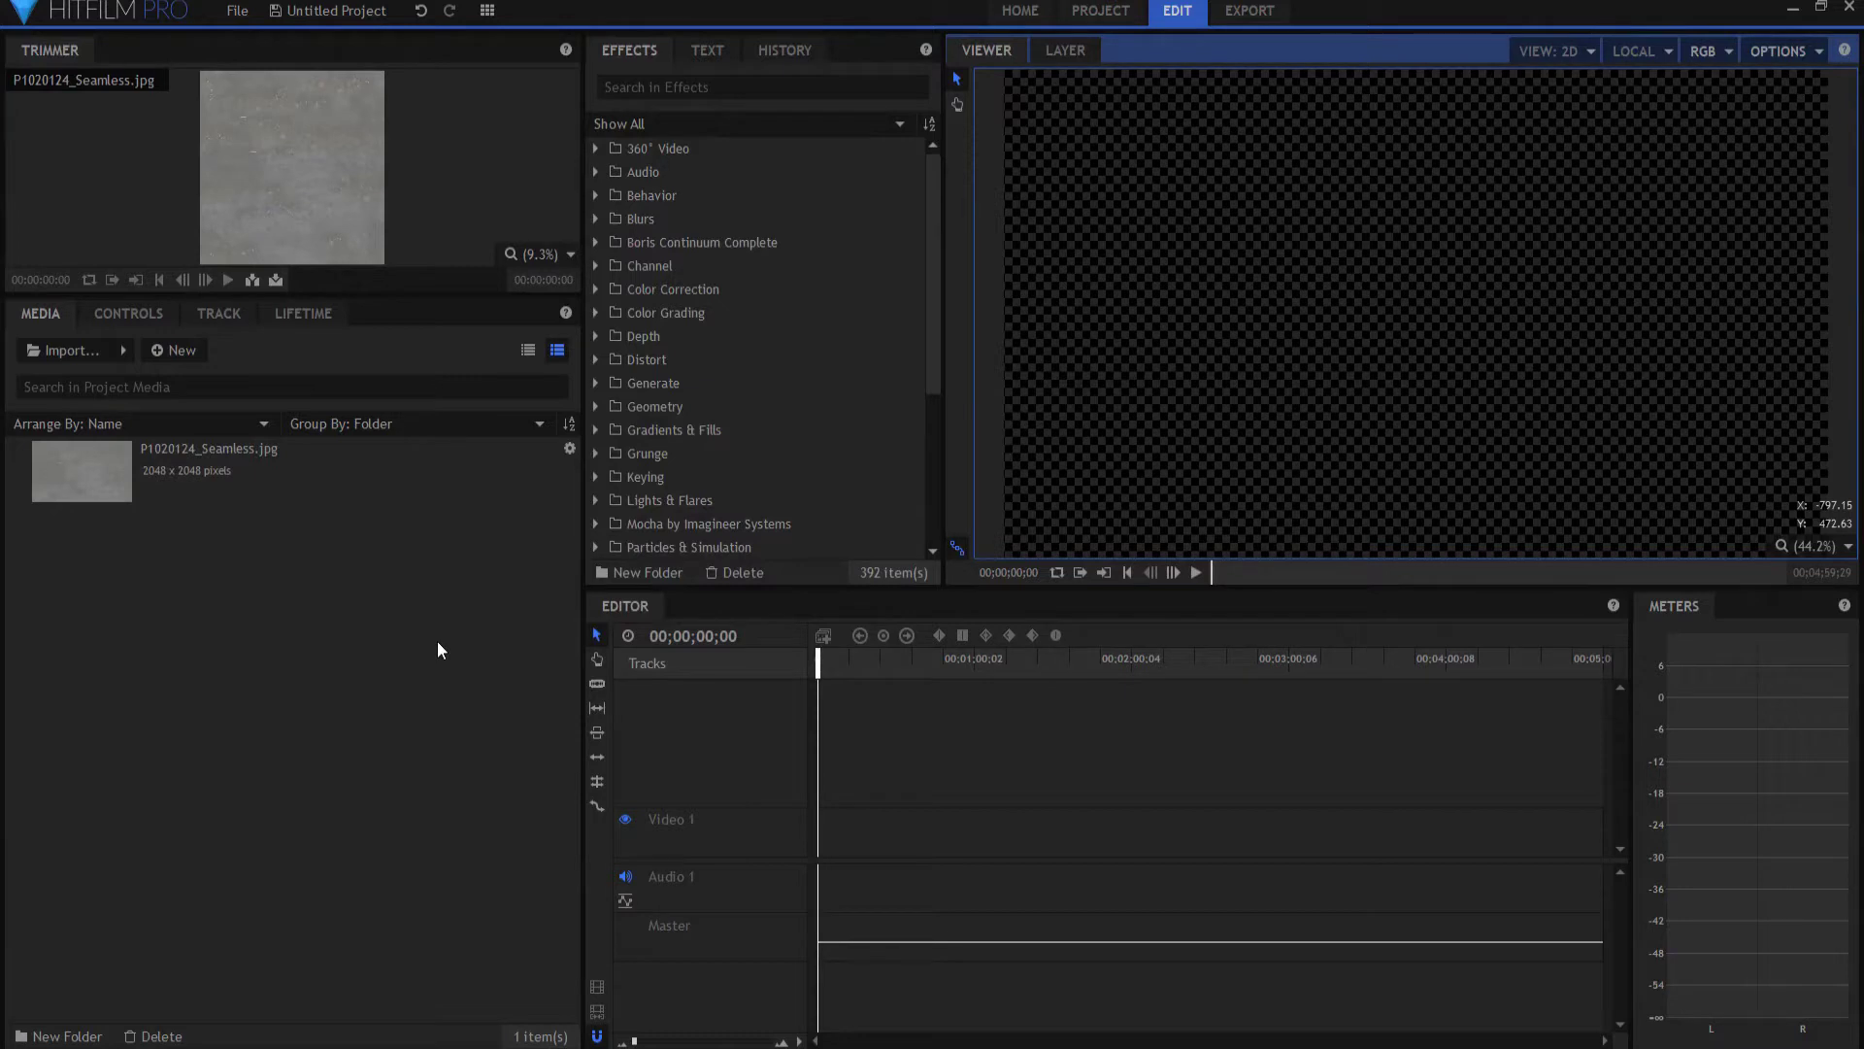
# Step: Create a new composite shot with the default settings
pyautogui.click(195, 351)
pyautogui.click(214, 377)
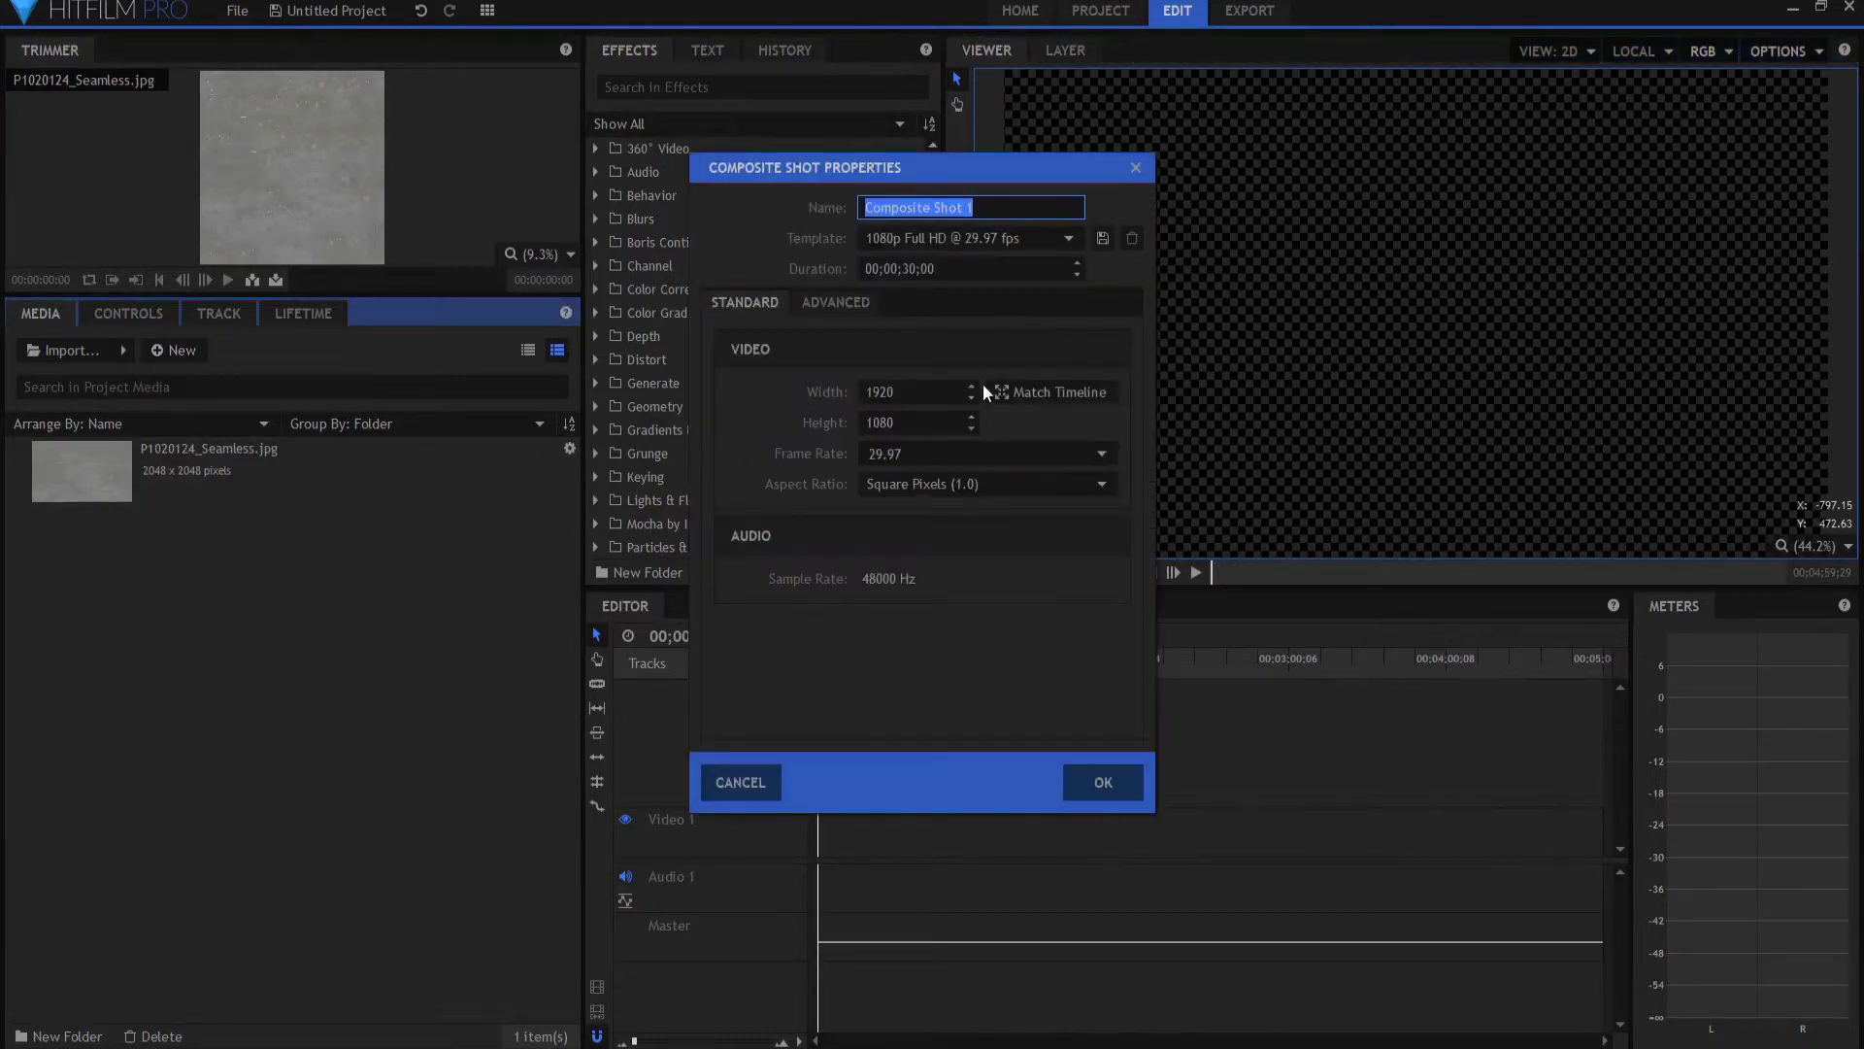
pyautogui.click(1136, 779)
# Step: Add a 1920 × 1080 text layer to the composite shot
pyautogui.click(981, 636)
pyautogui.click(975, 687)
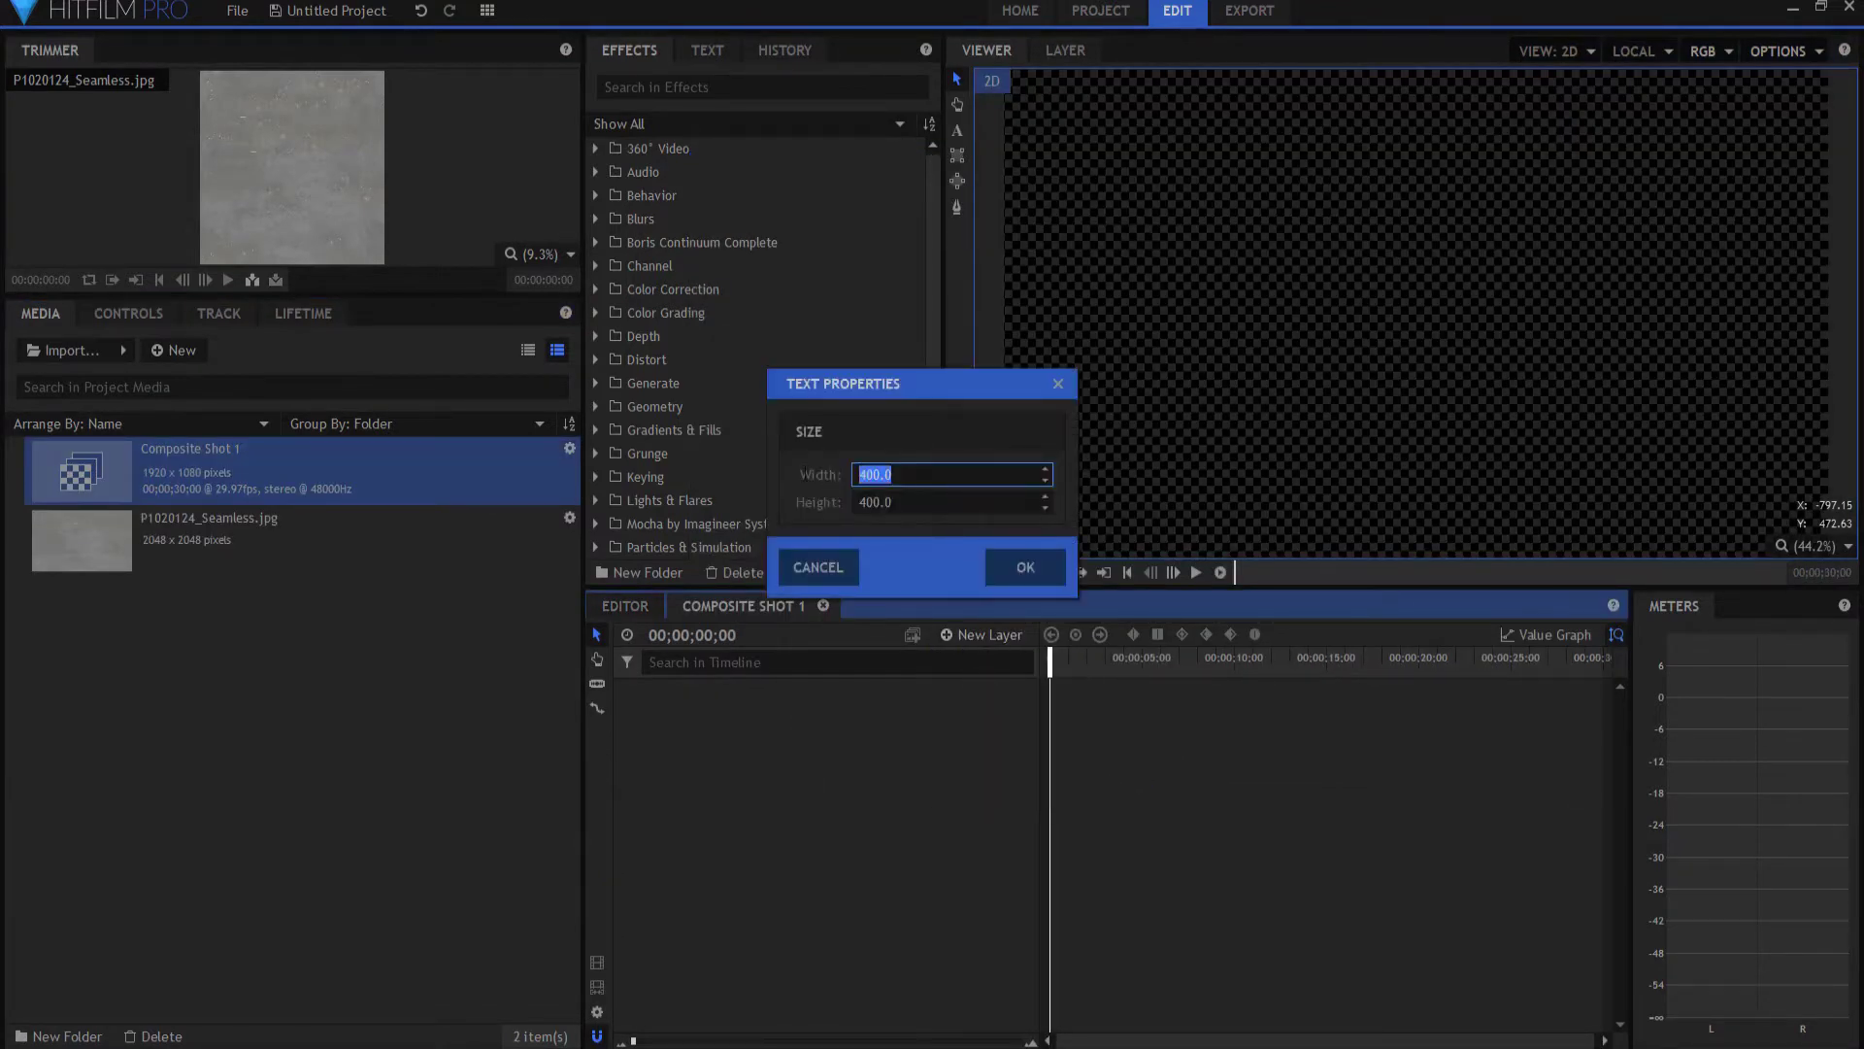
pyautogui.write('1920')
pyautogui.press('Tab')
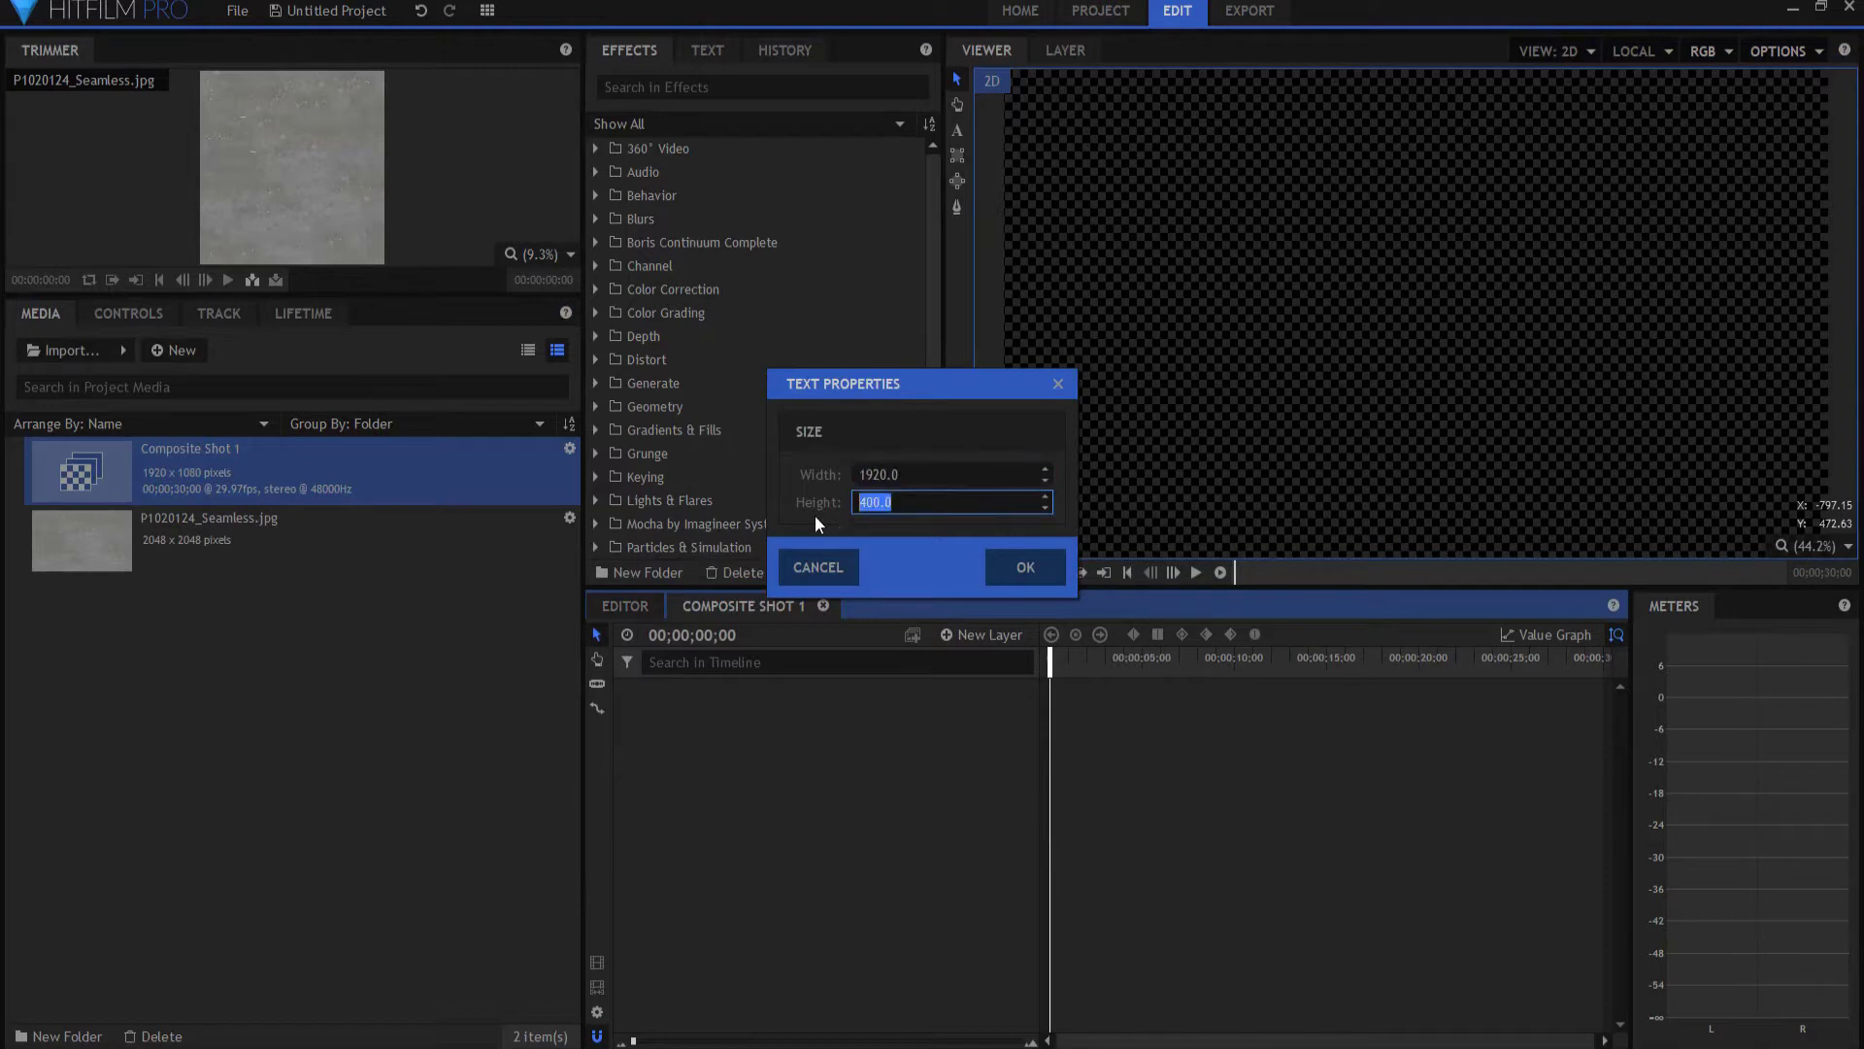
pyautogui.write('1080')
pyautogui.press('Return')
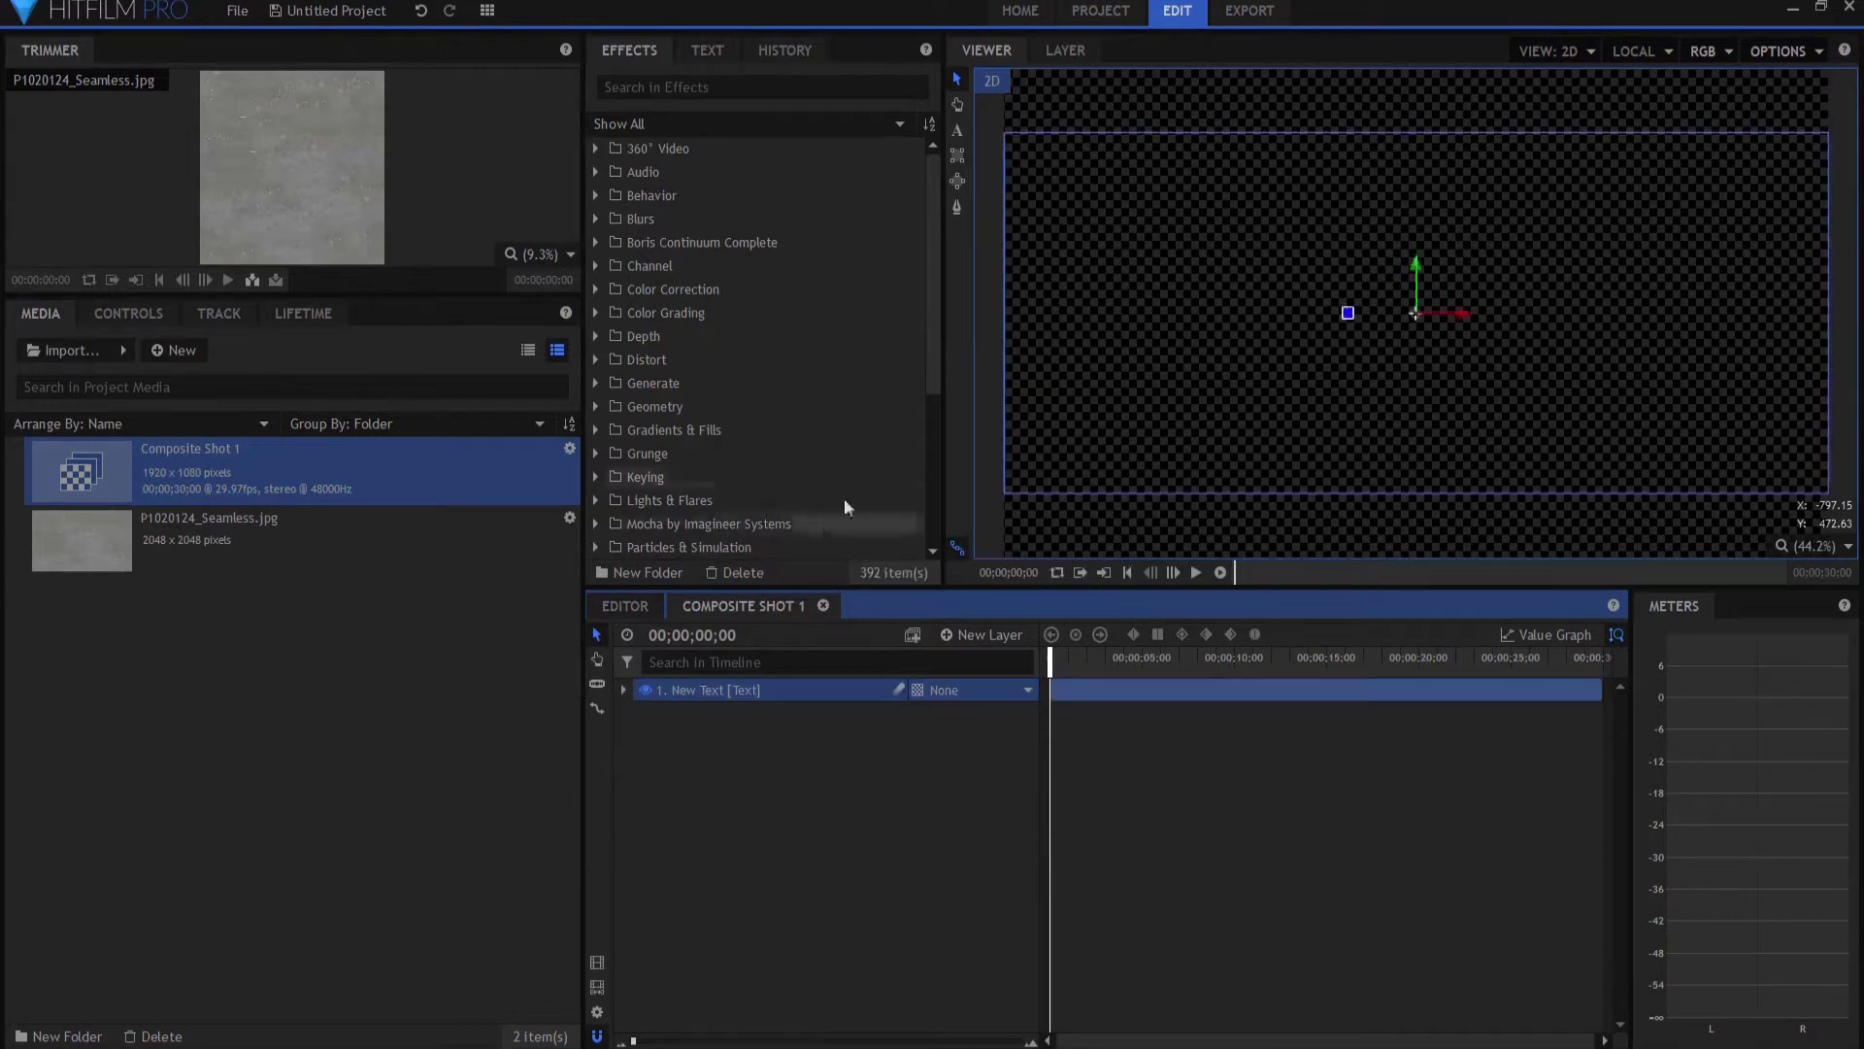
# Step: Type 'FILM SENSEI' into the text layer and select all of it
pyautogui.click(958, 130)
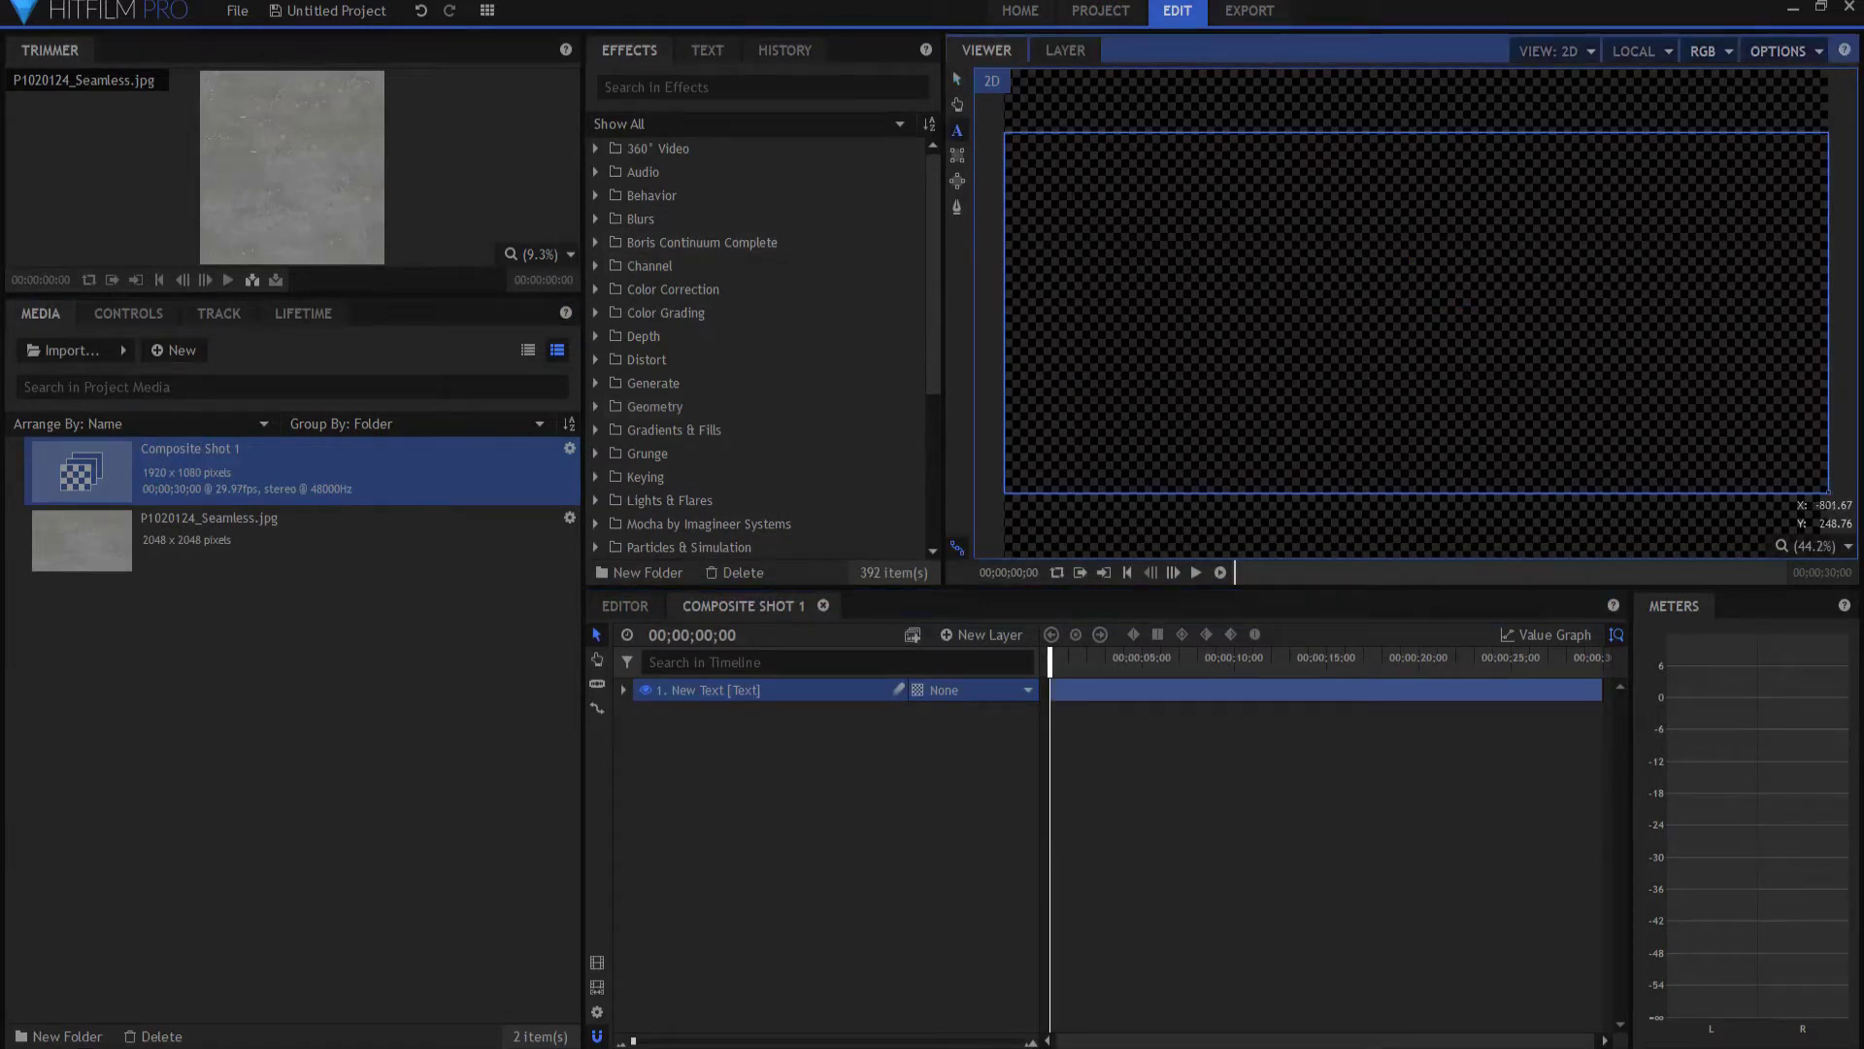
pyautogui.write('FILM SENSE')
pyautogui.write('I')
pyautogui.hotkey('ctrl', 'a')
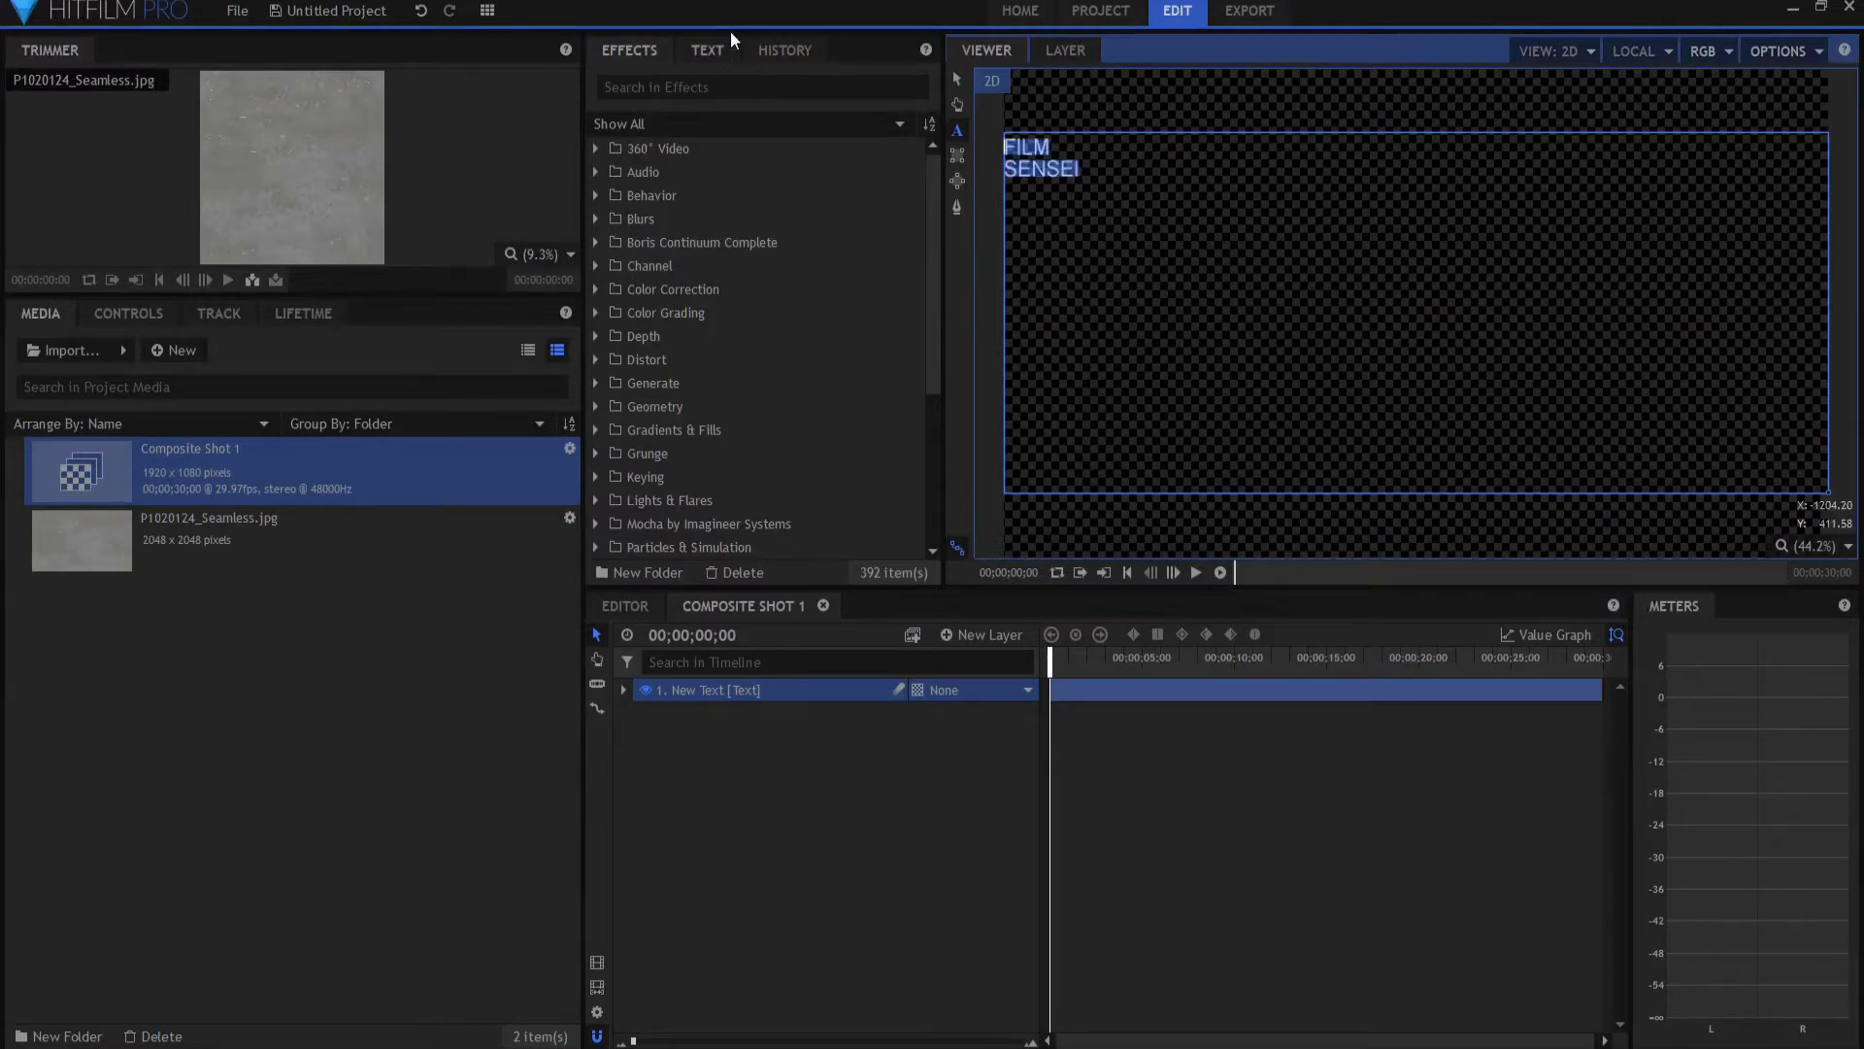
# Step: Raise the font size from 52 to about 416 and centre-align the text
pyautogui.click(707, 49)
pyautogui.write('52')
pyautogui.press('Return')
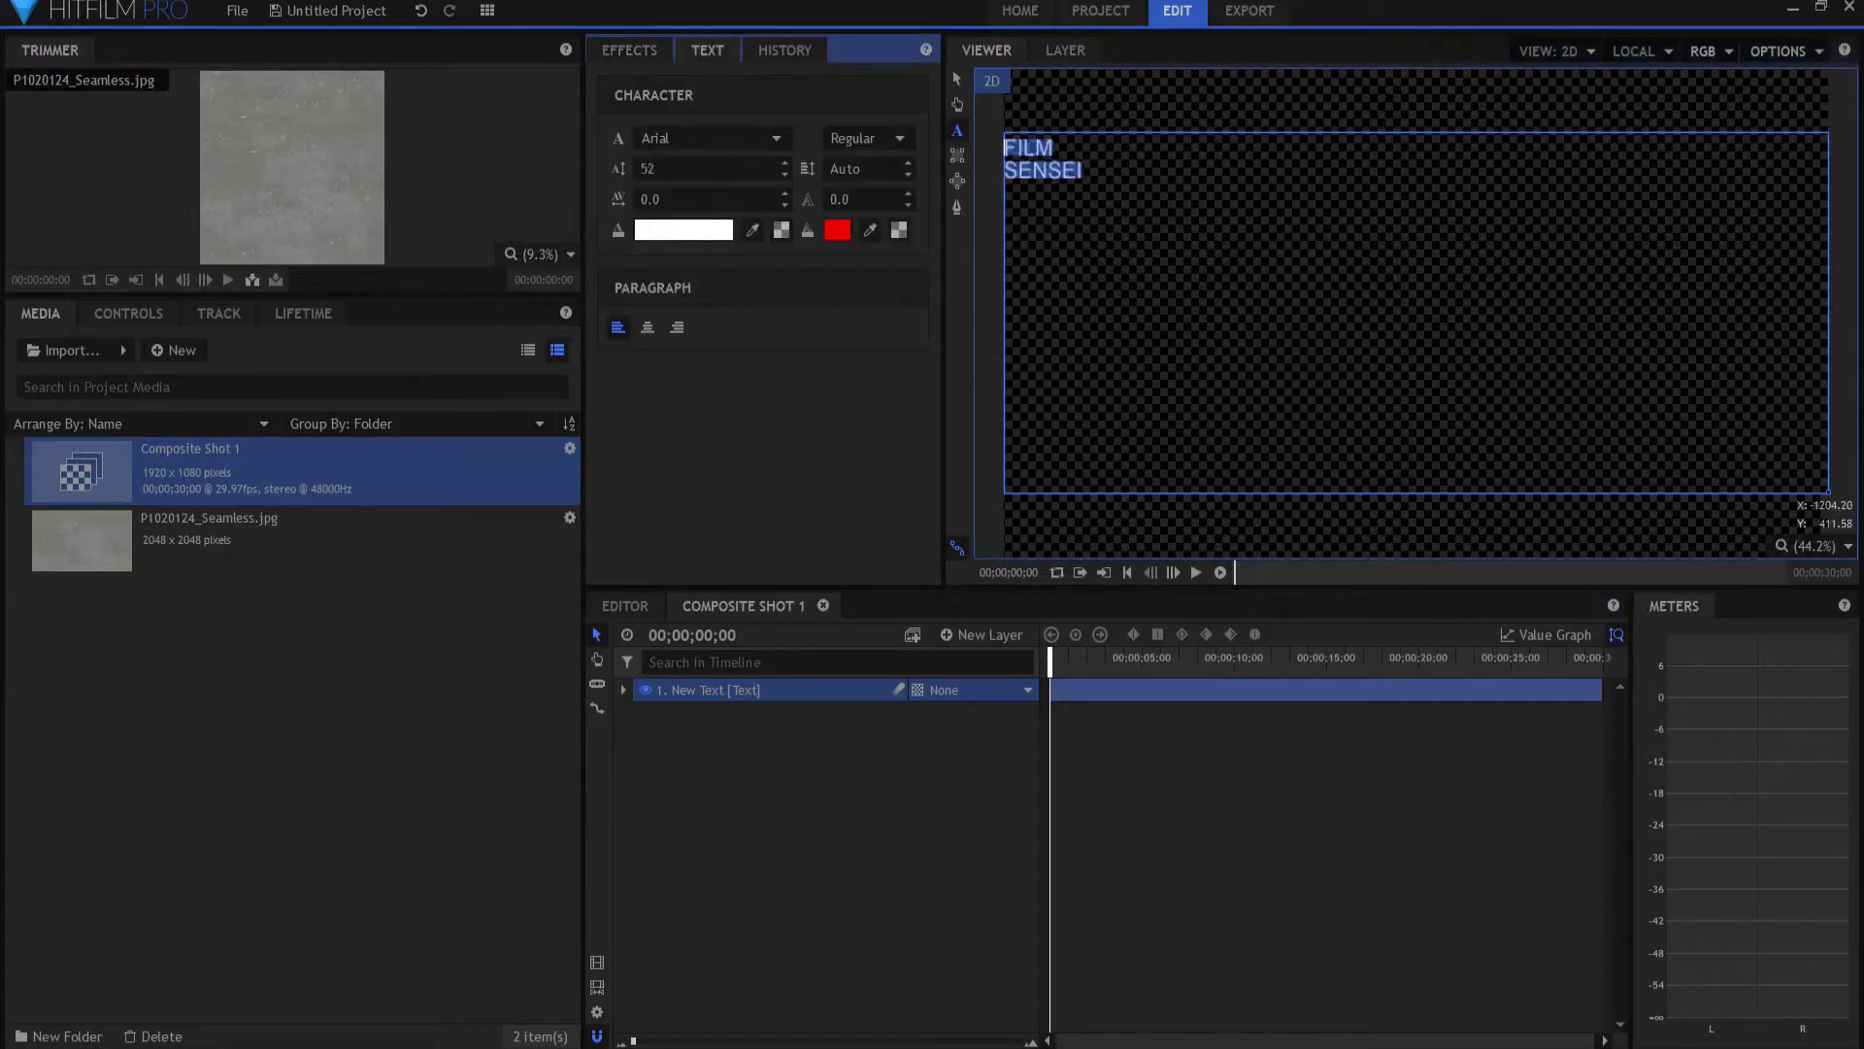
pyautogui.moveTo(680, 168); pyautogui.dragTo(629, 254)
pyautogui.click(646, 327)
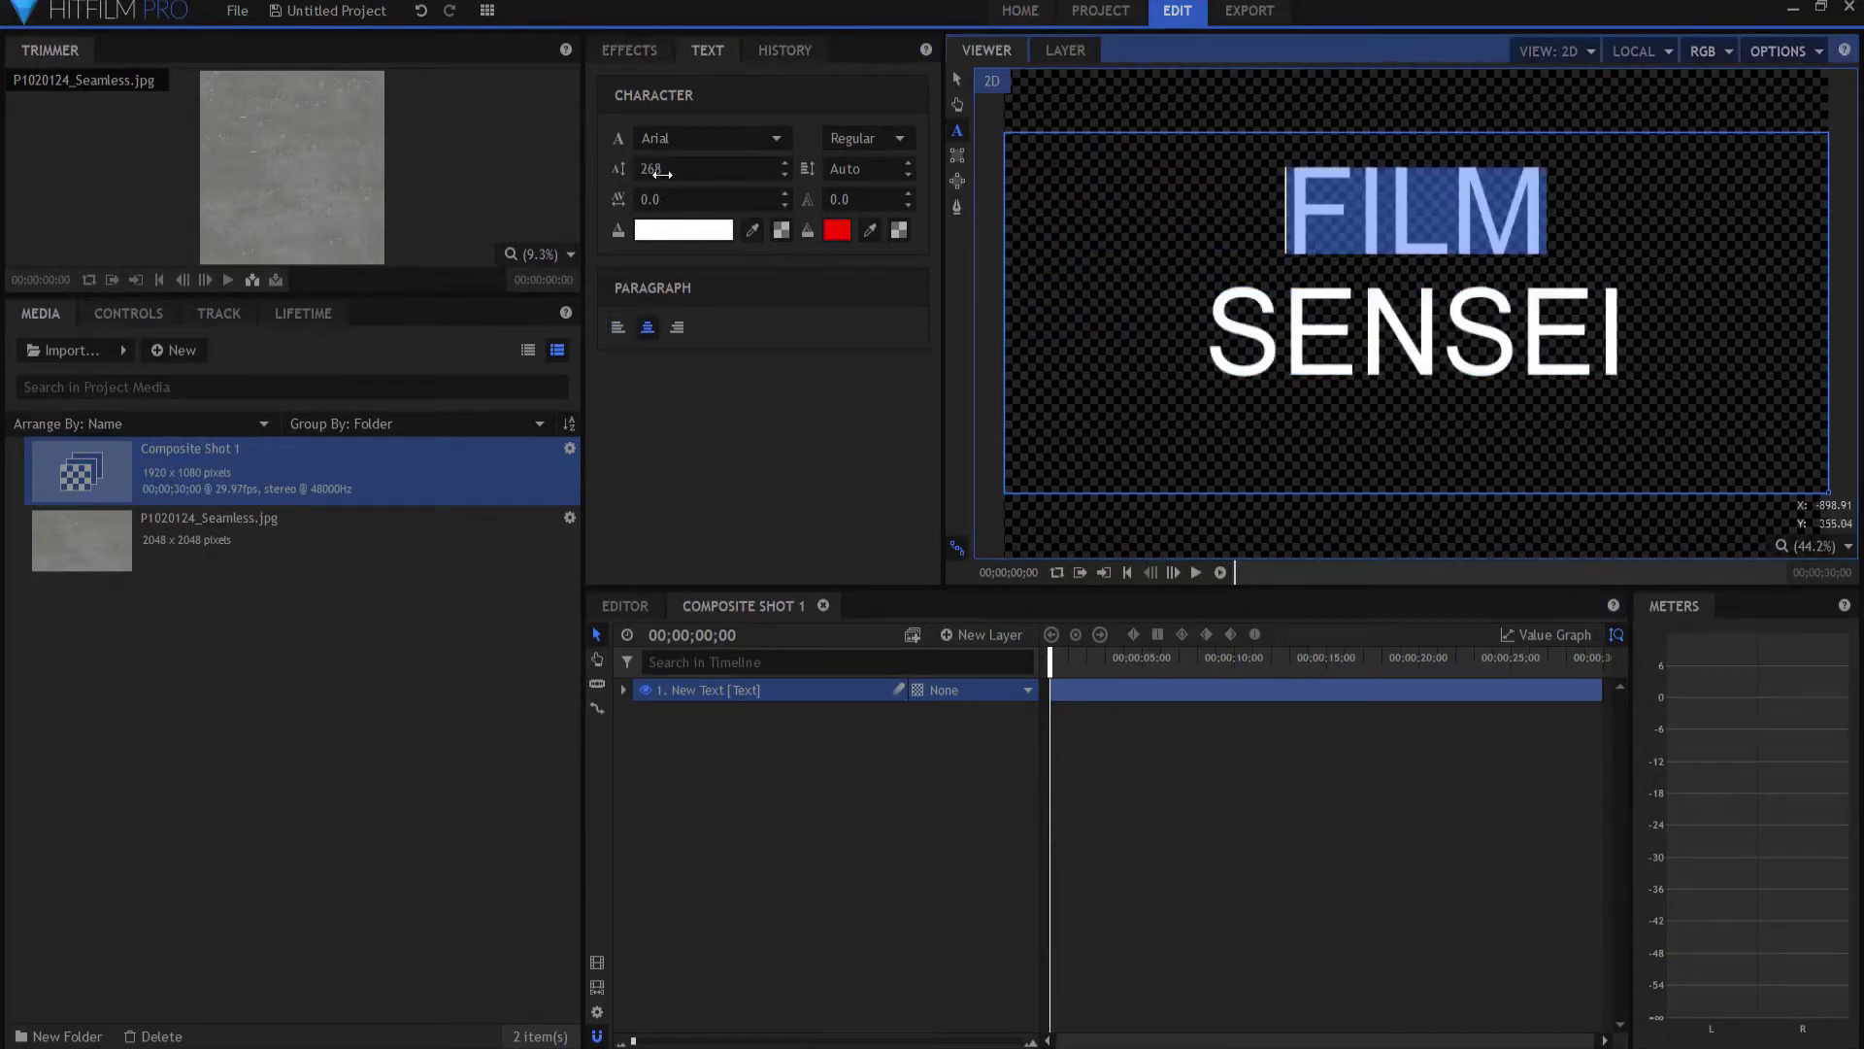
pyautogui.moveTo(680, 168); pyautogui.dragTo(701, 90)
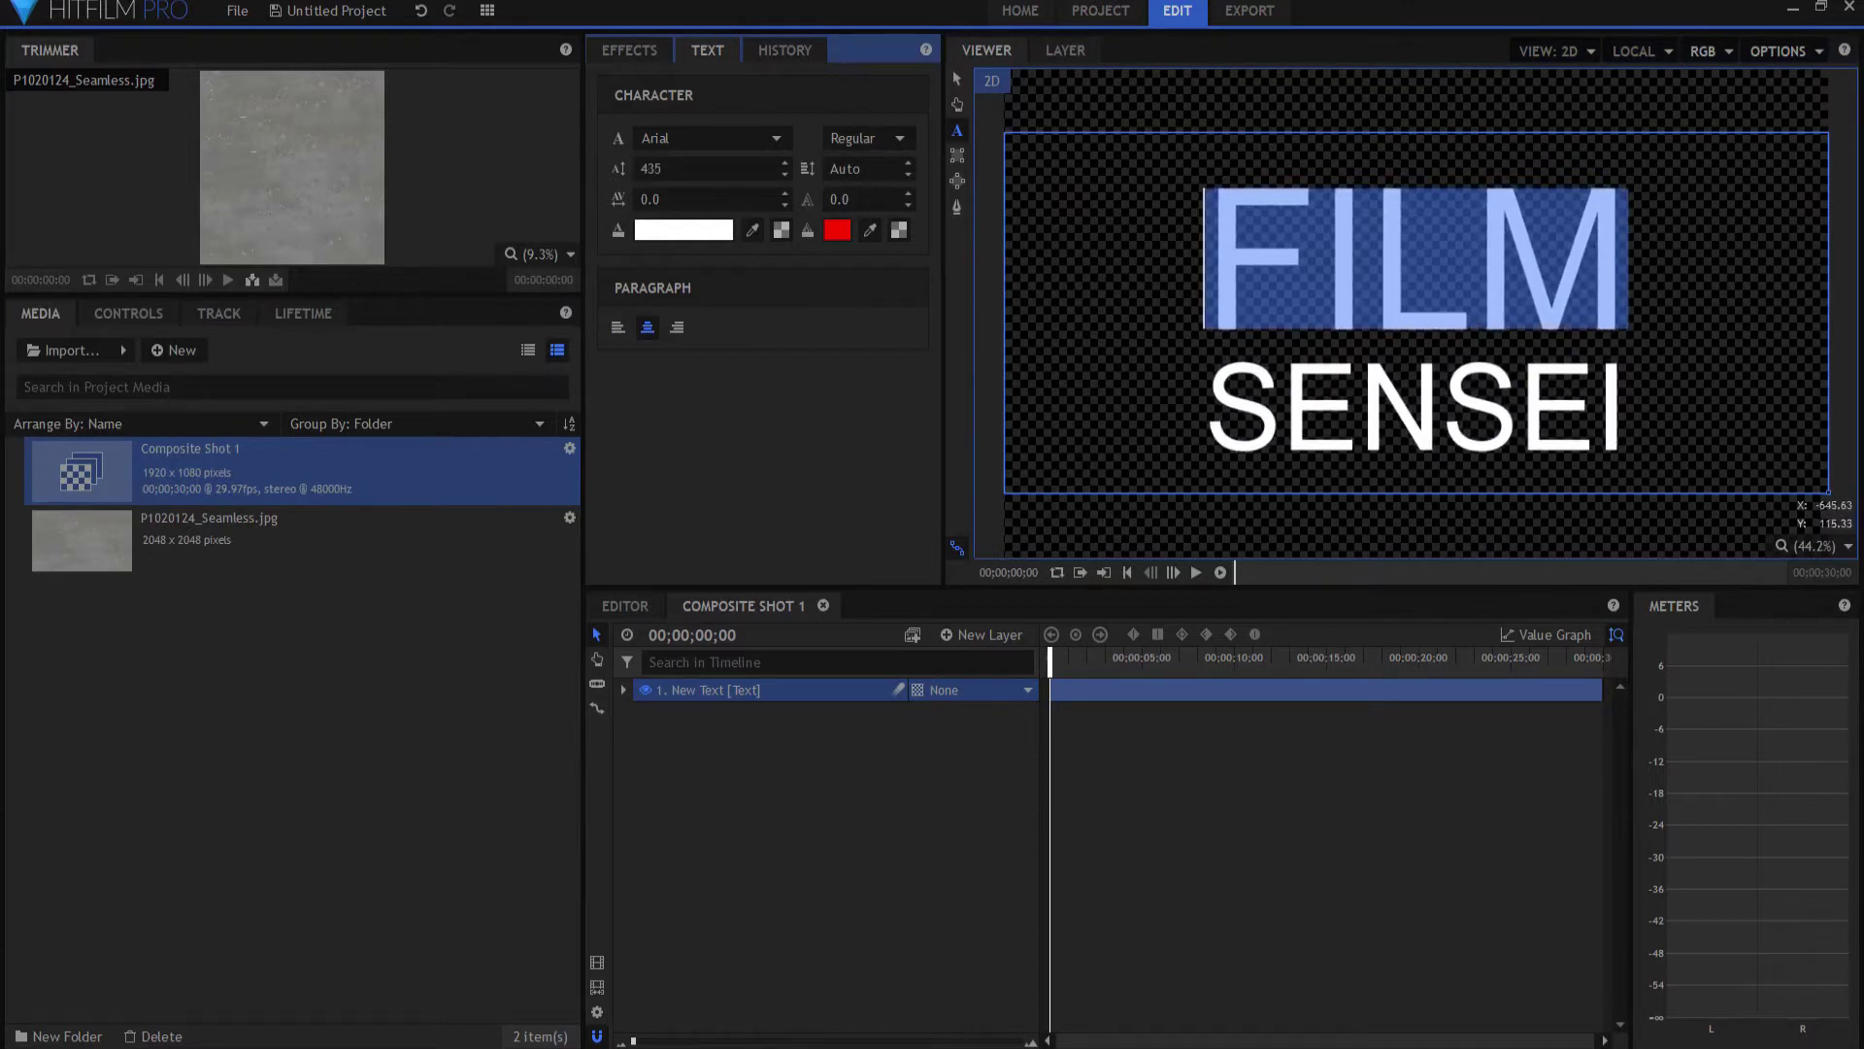
# Step: Reselect all the FILM SENSEI text, make it Bold, and deselect the layer
pyautogui.click(1140, 263)
pyautogui.hotkey('ctrl', 'a')
pyautogui.click(867, 138)
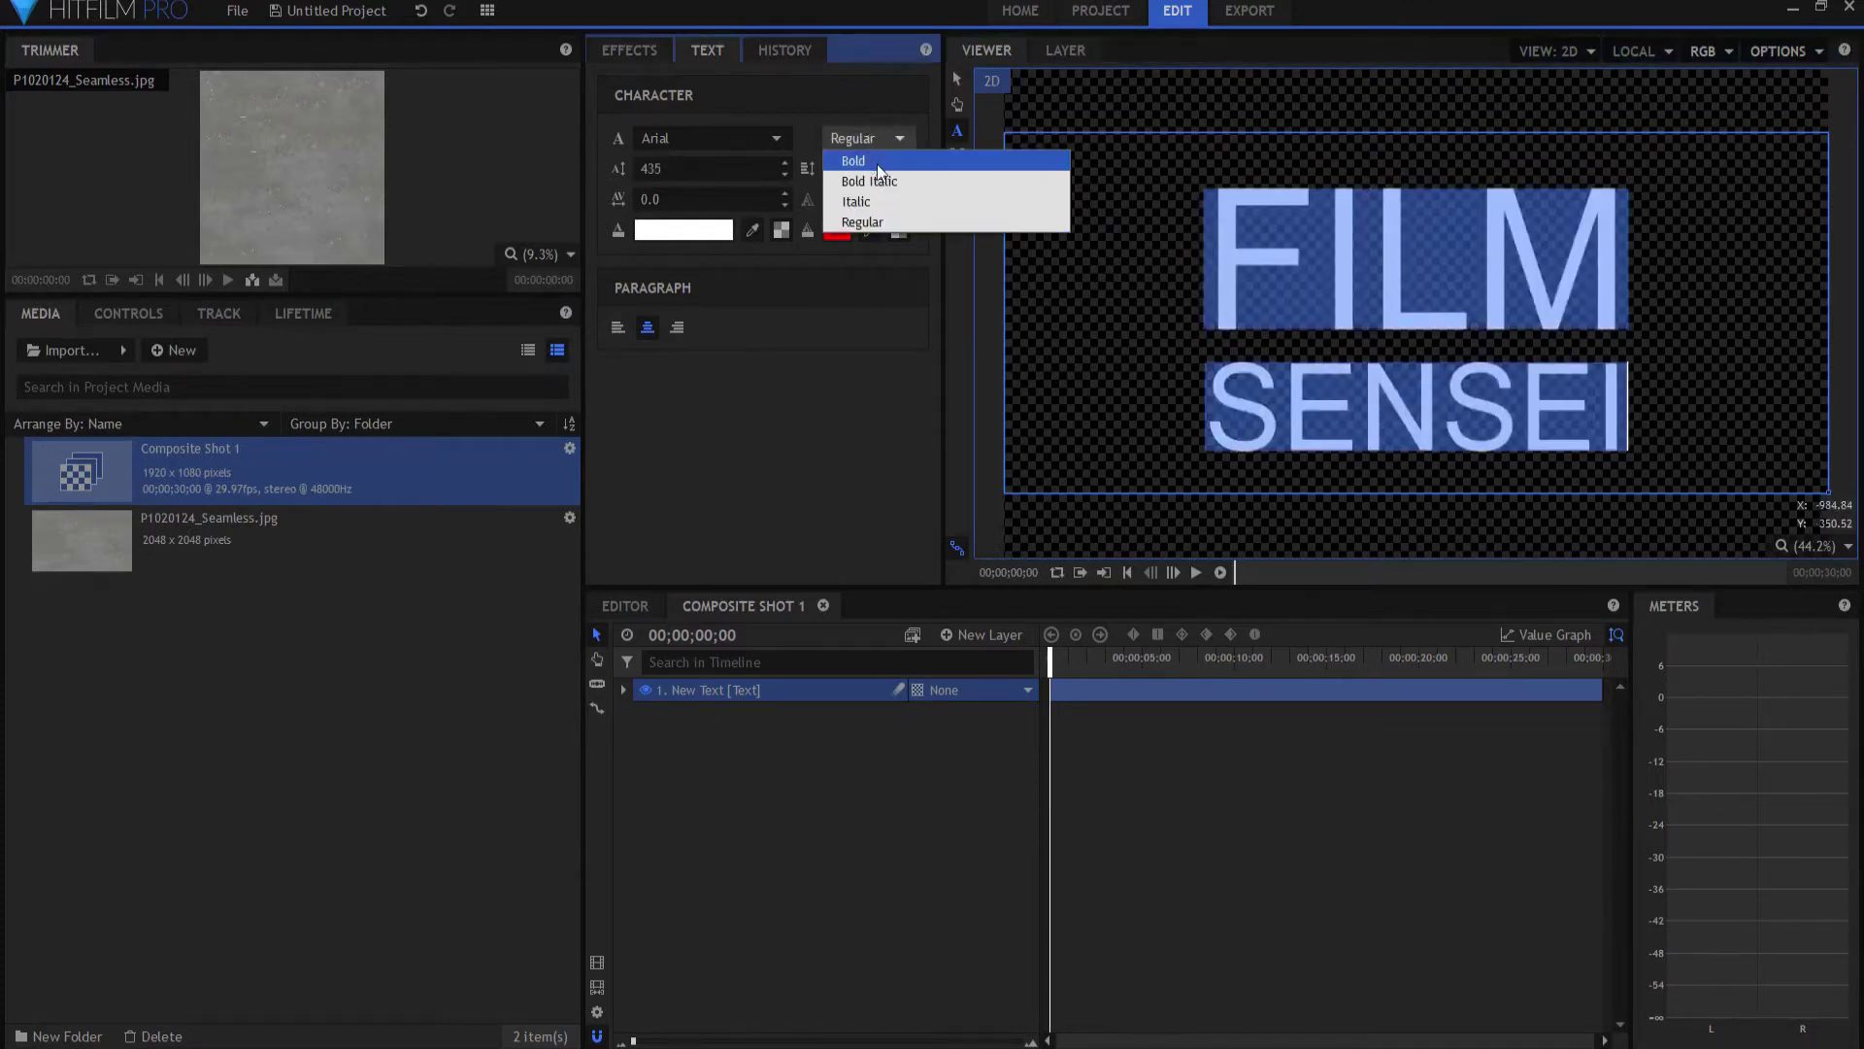
pyautogui.click(880, 161)
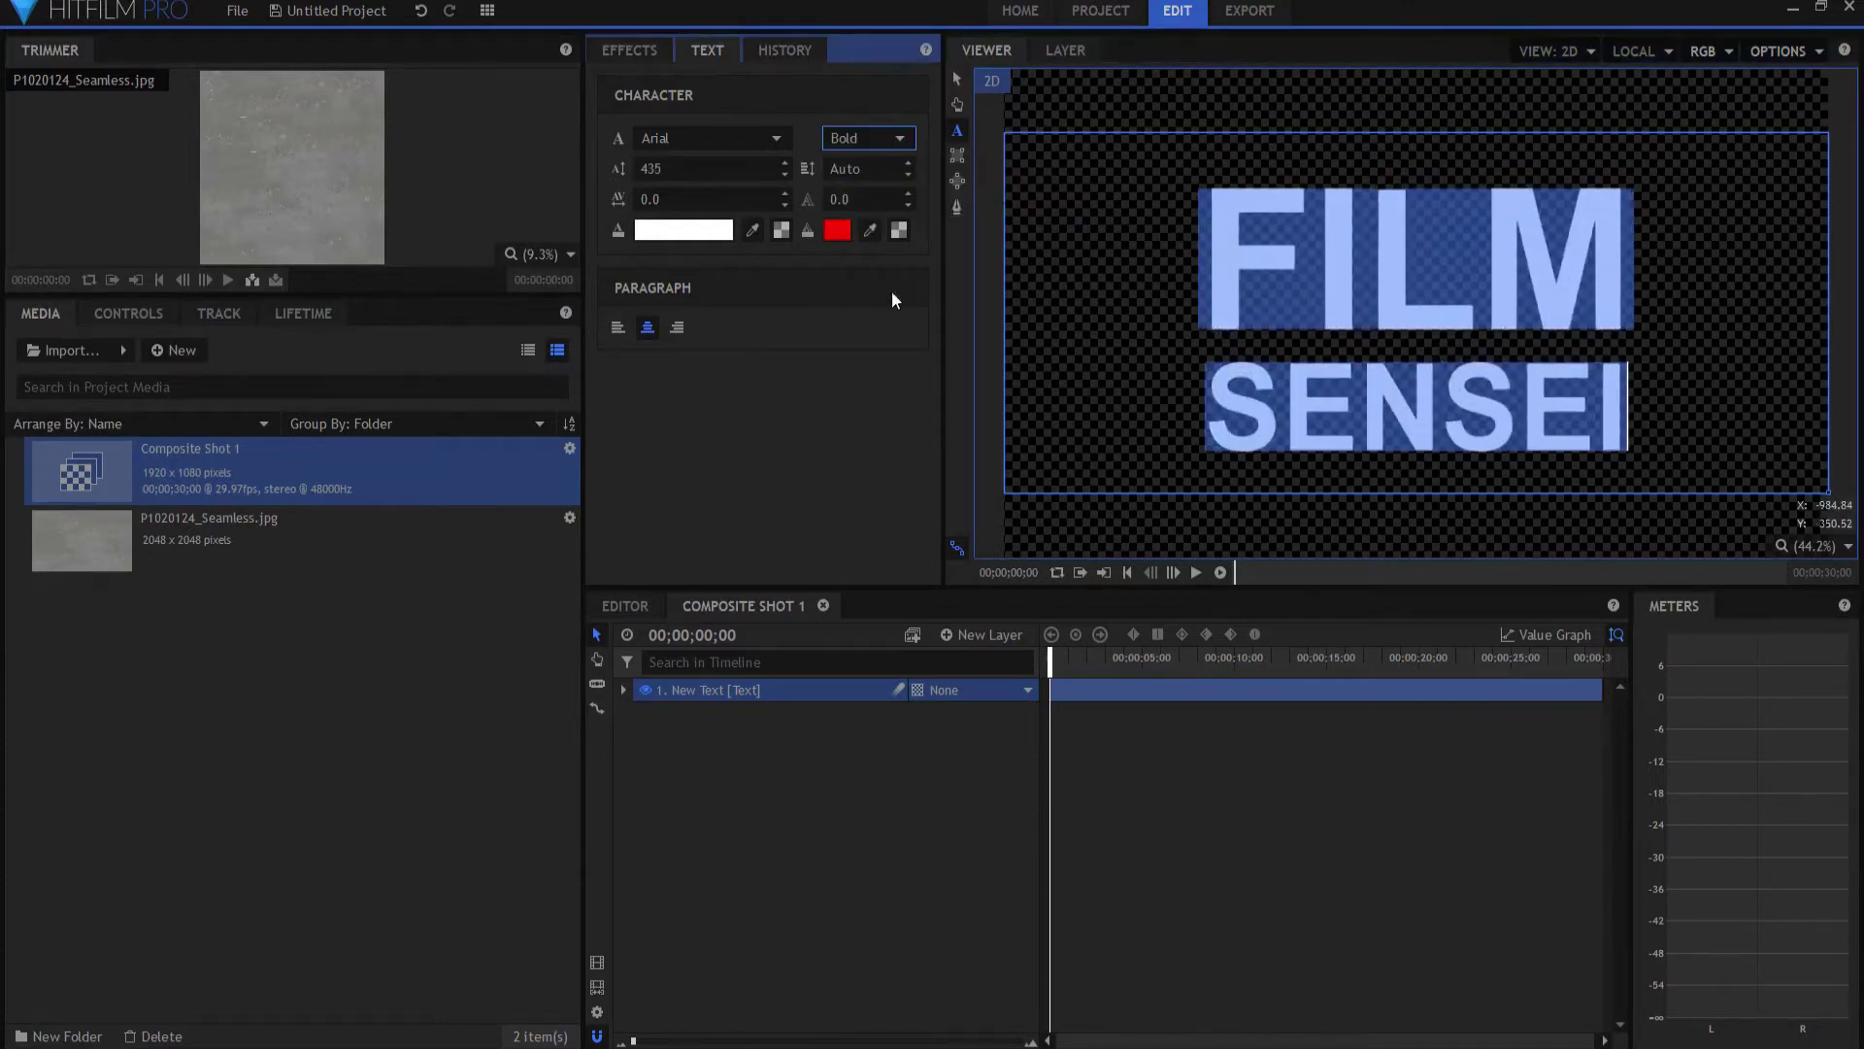
pyautogui.click(909, 876)
pyautogui.click(1191, 233)
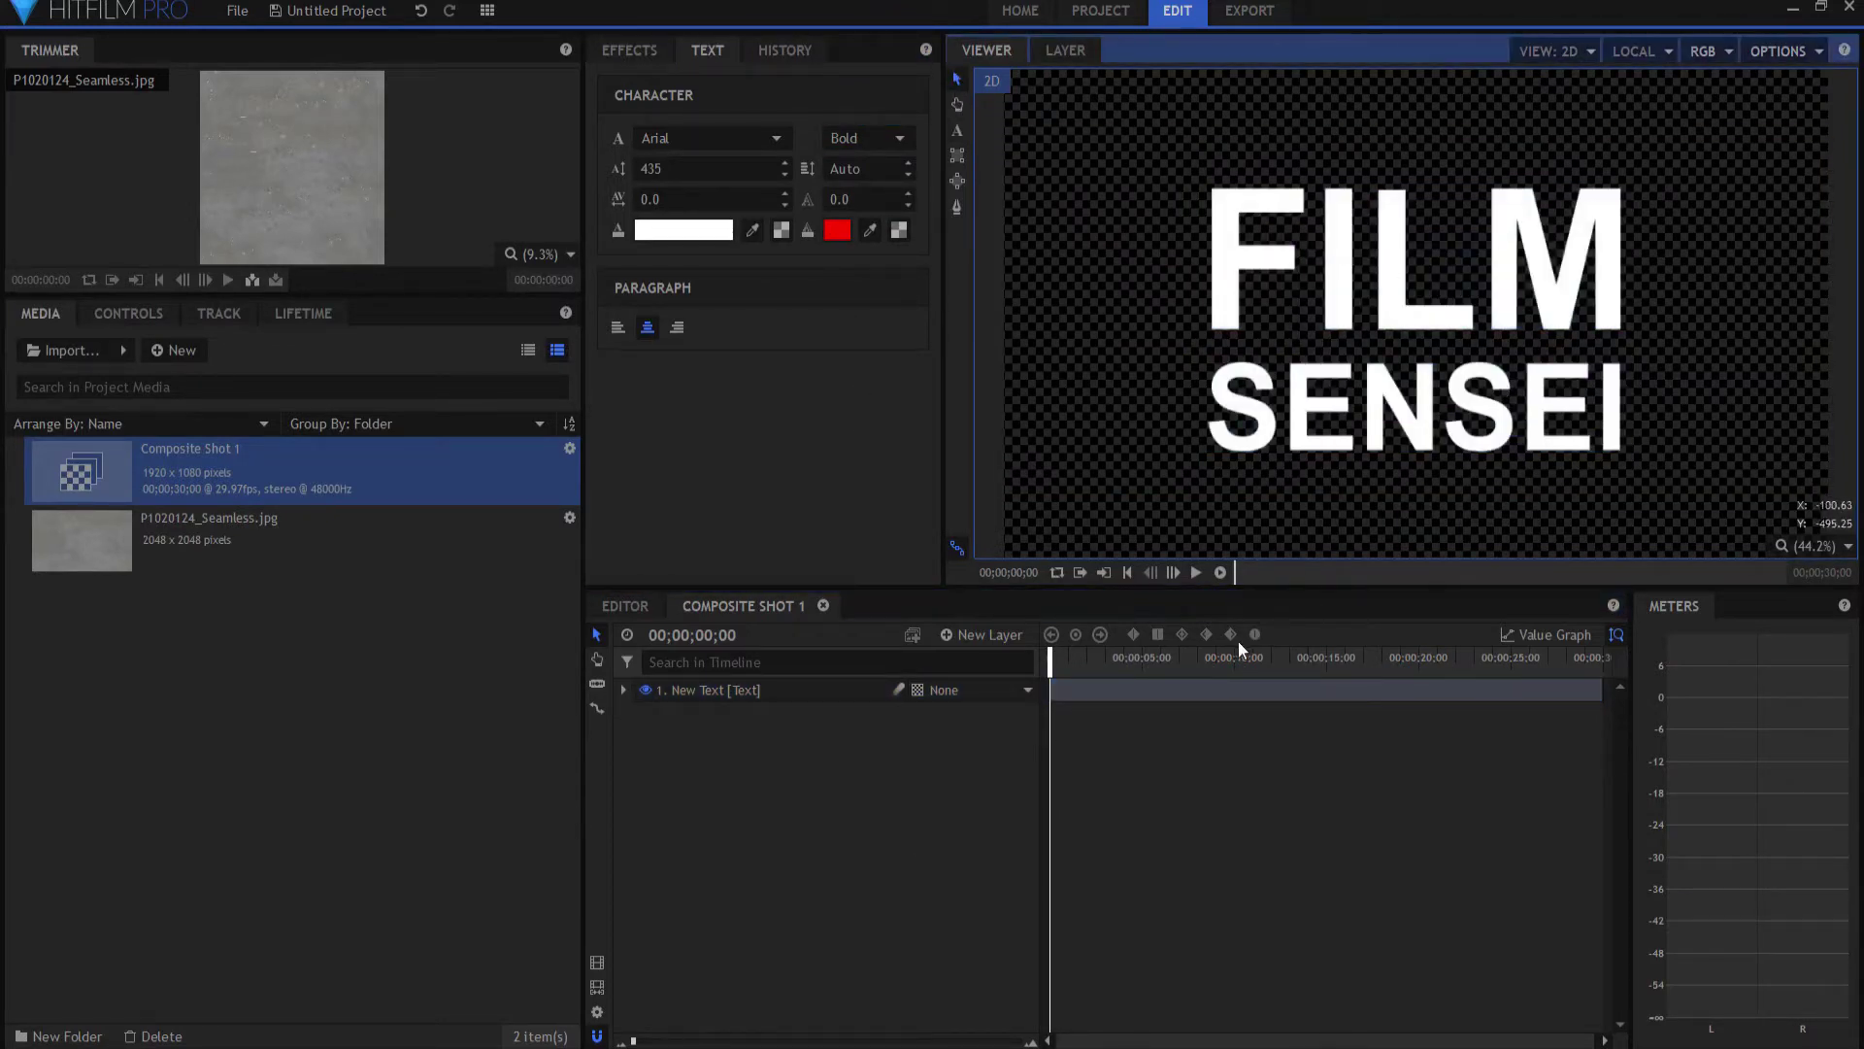
# Step: Add a Bevel to the FILM SENSEI text layer's Geometry group
pyautogui.click(623, 689)
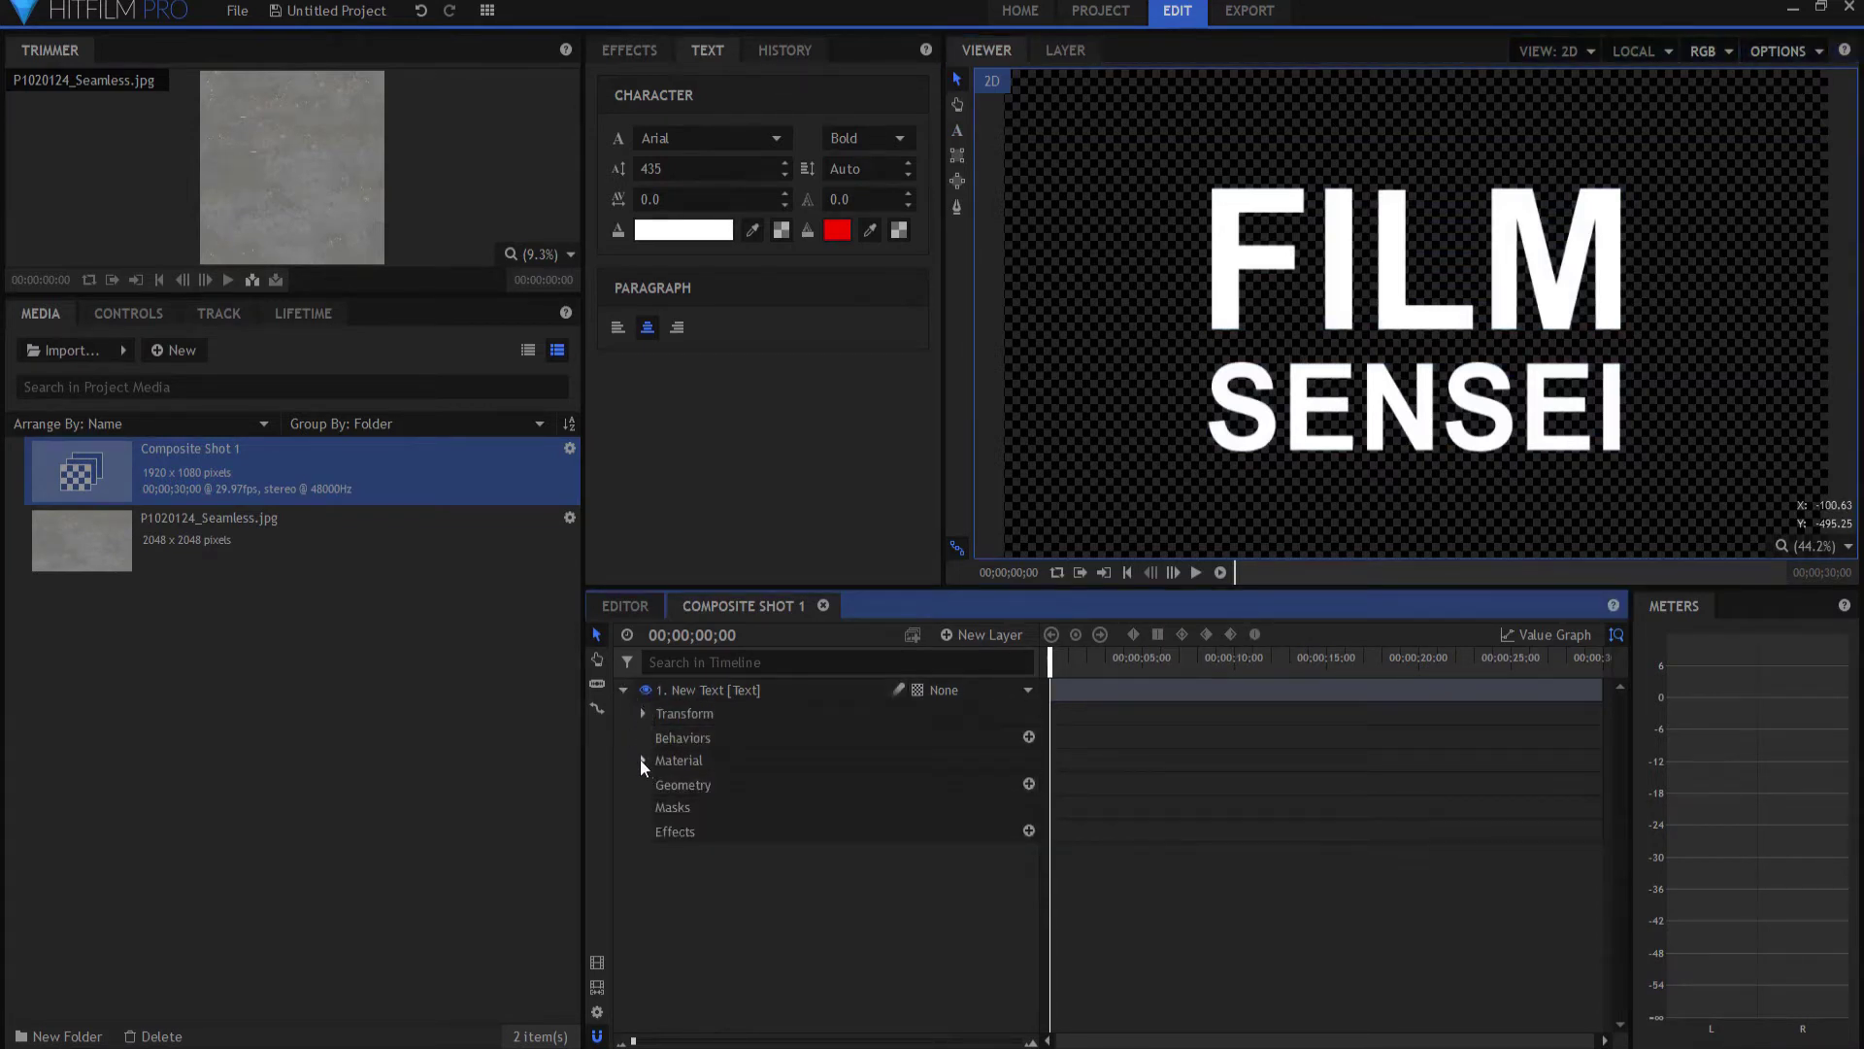
pyautogui.click(1028, 783)
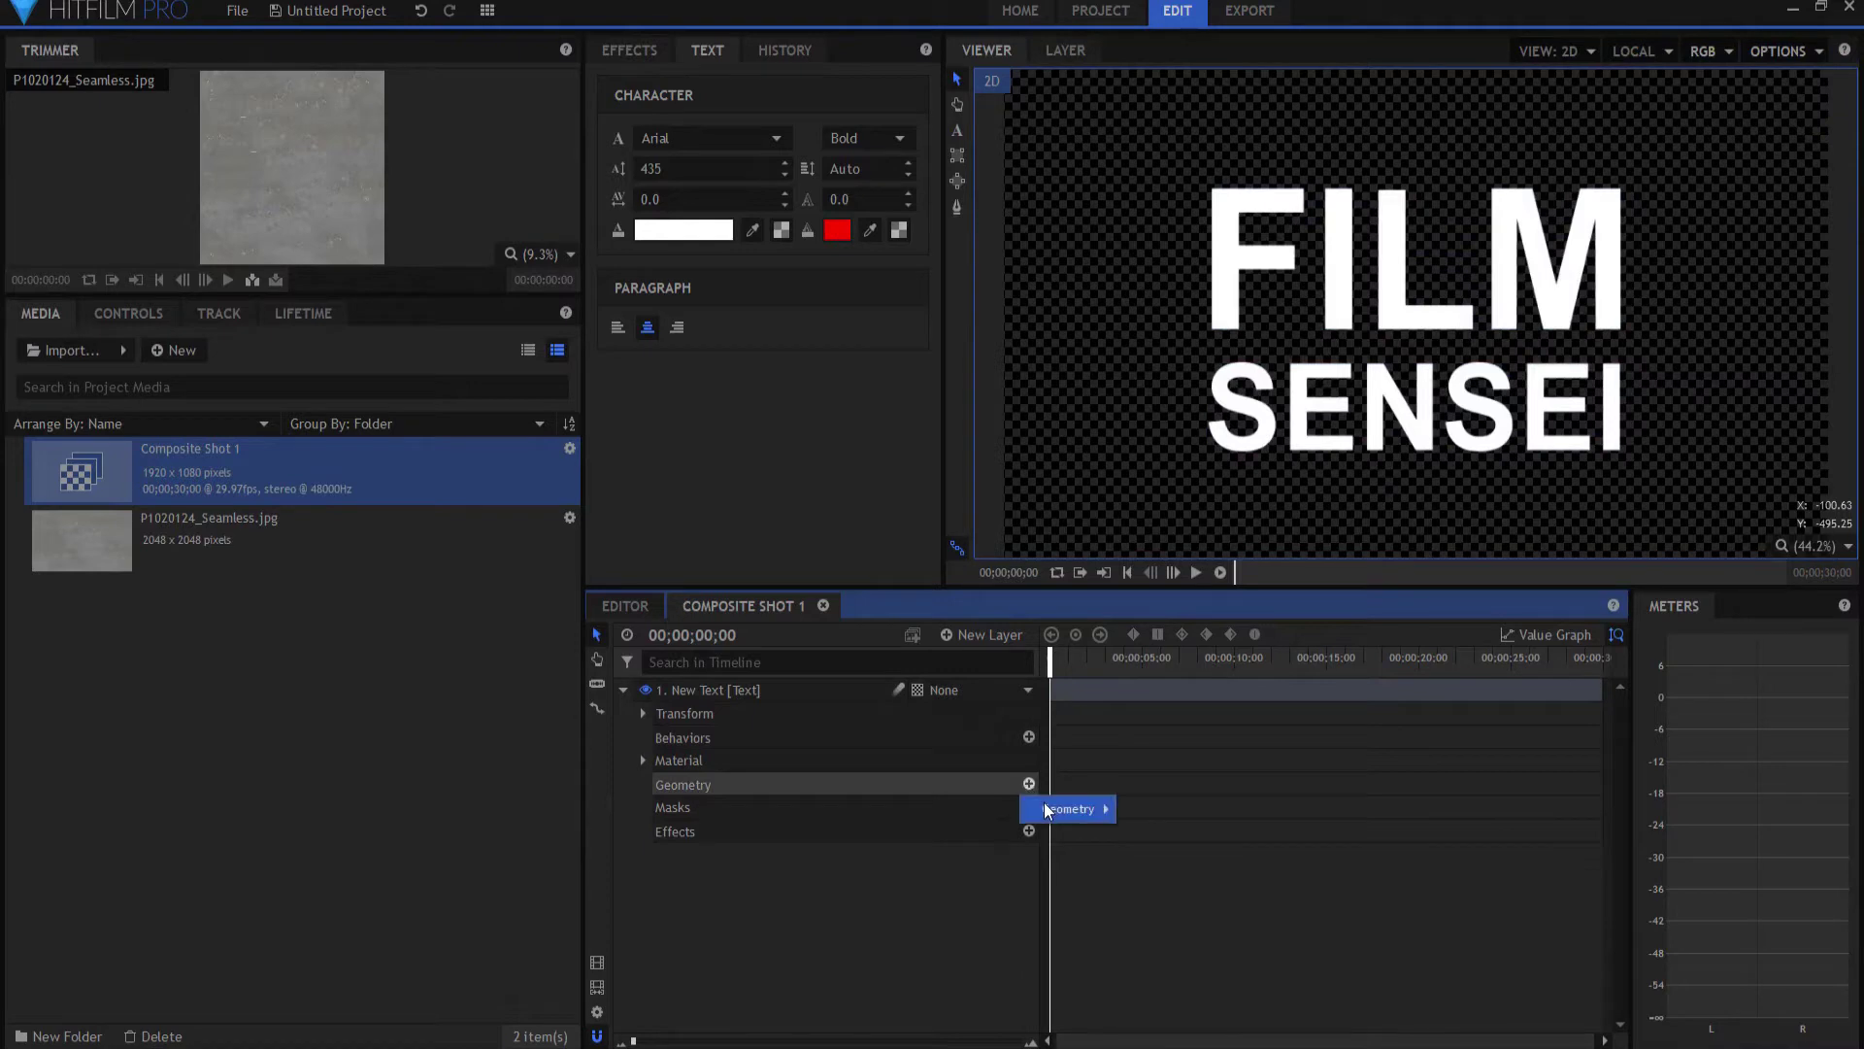
pyautogui.moveTo(1053, 810)
pyautogui.click(1161, 810)
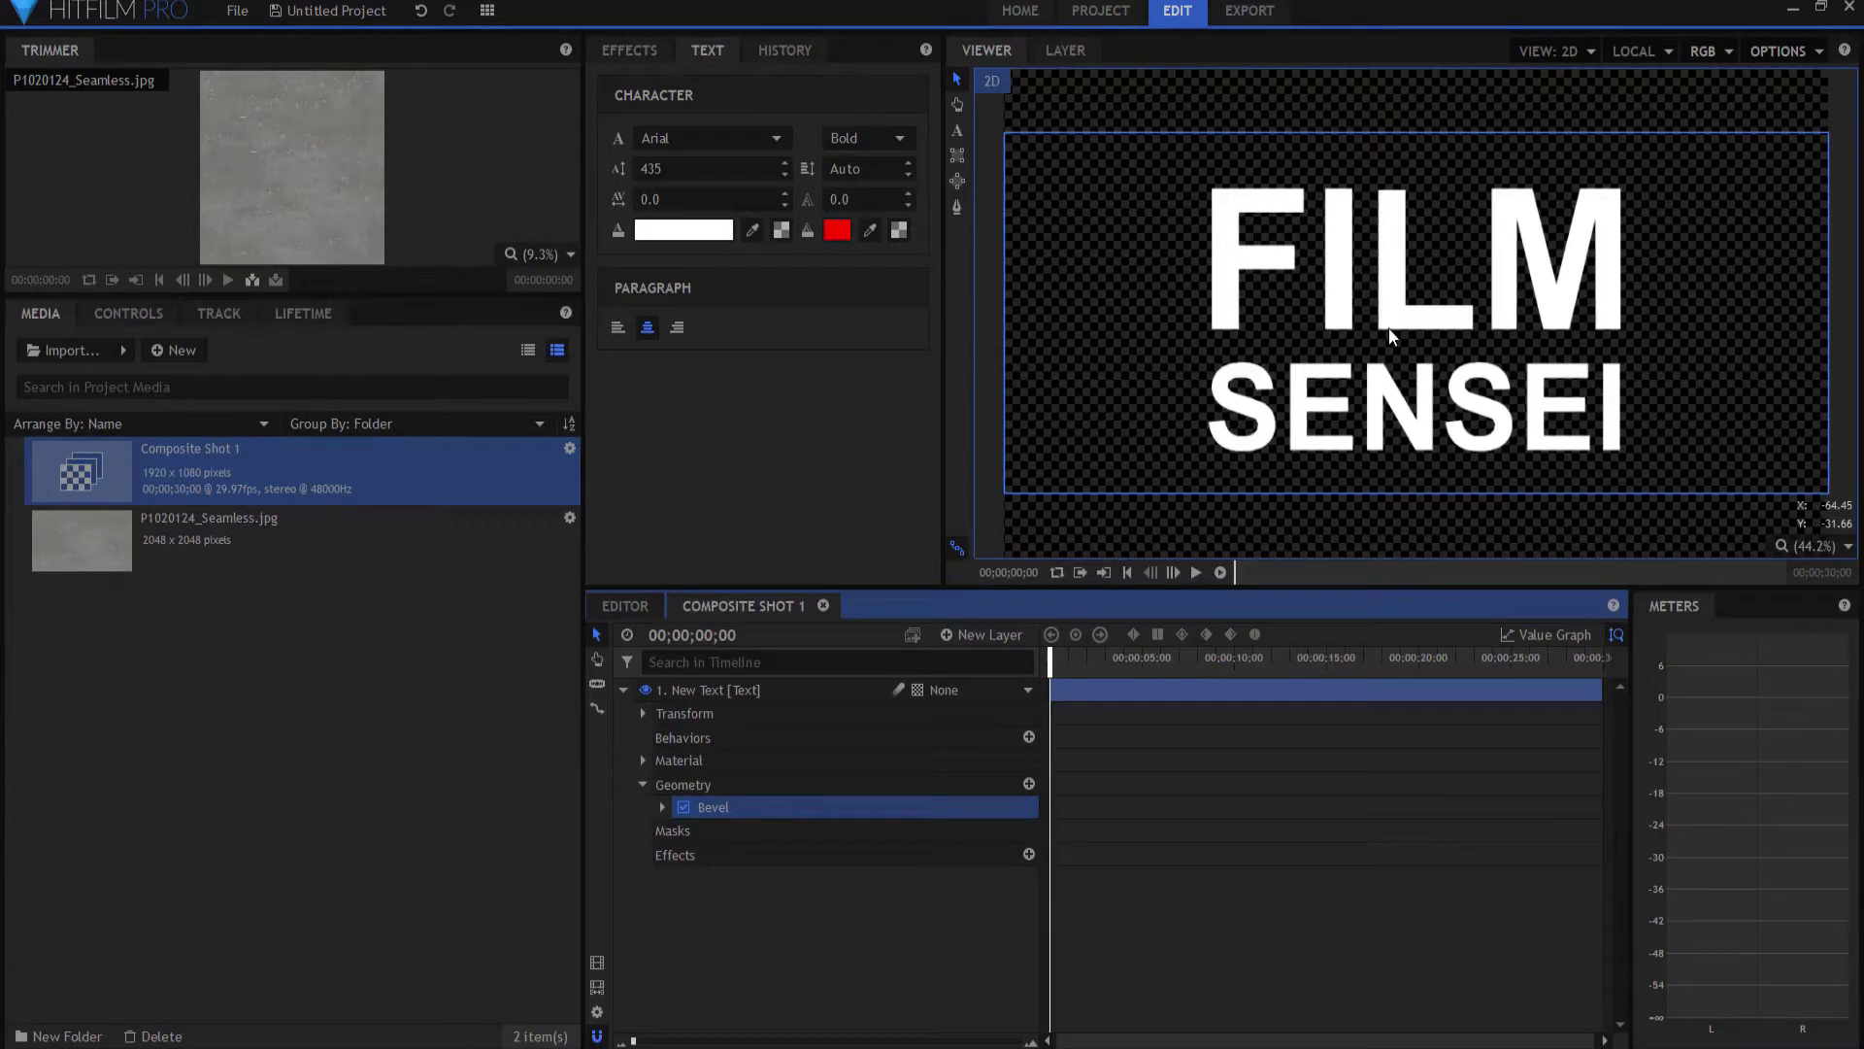
# Step: Add a light layer with a camera and drag the light left of the text
pyautogui.click(972, 635)
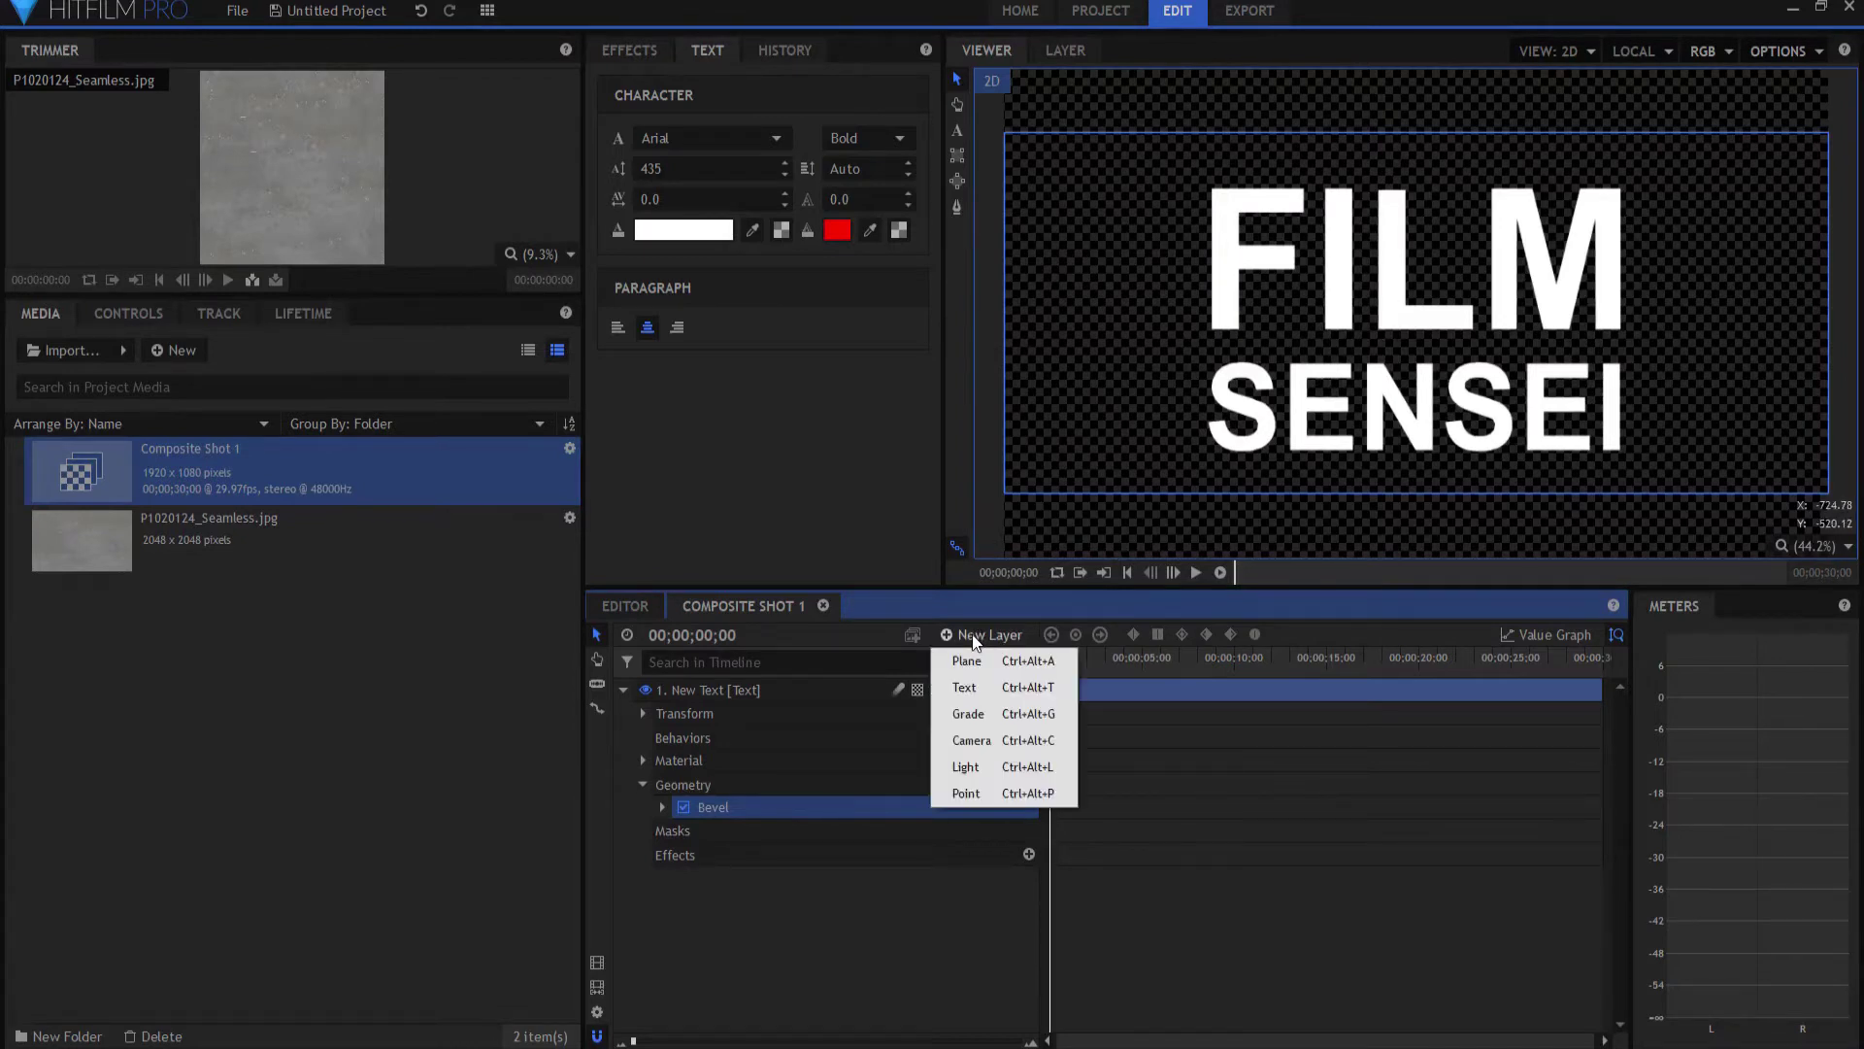
pyautogui.click(966, 766)
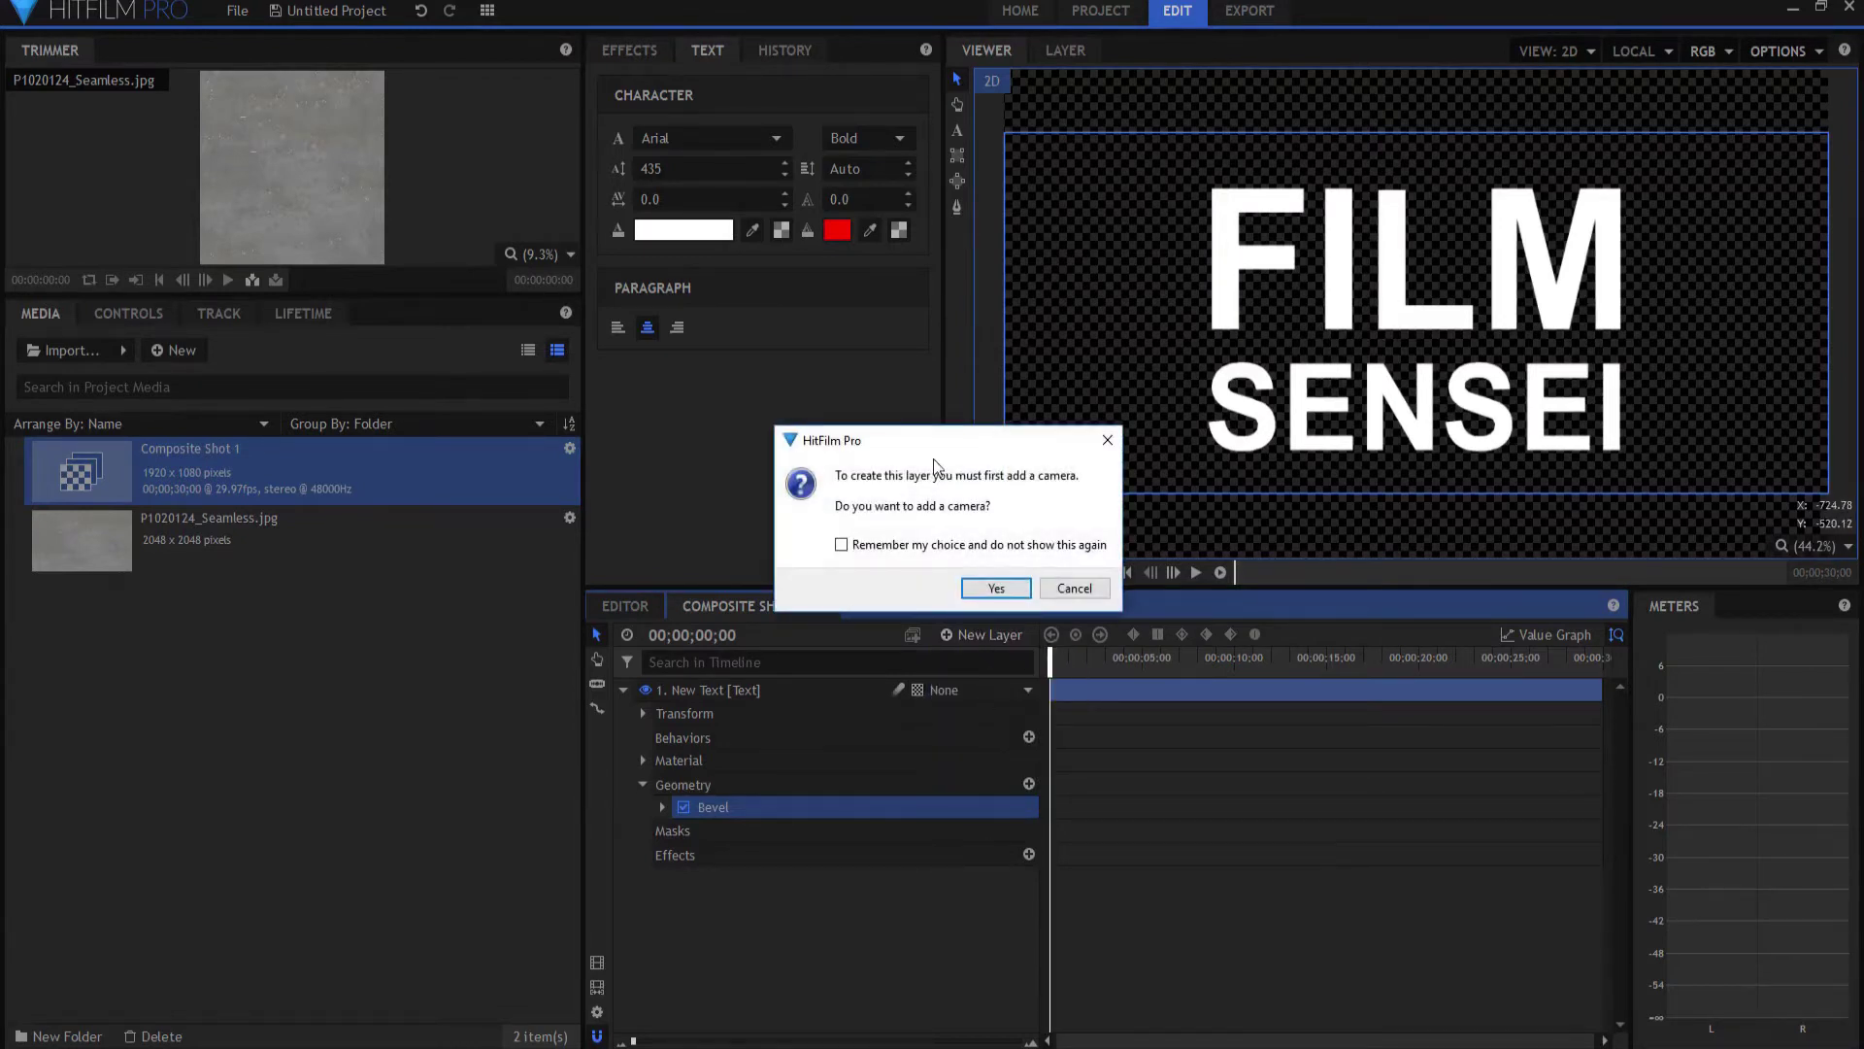
pyautogui.click(997, 588)
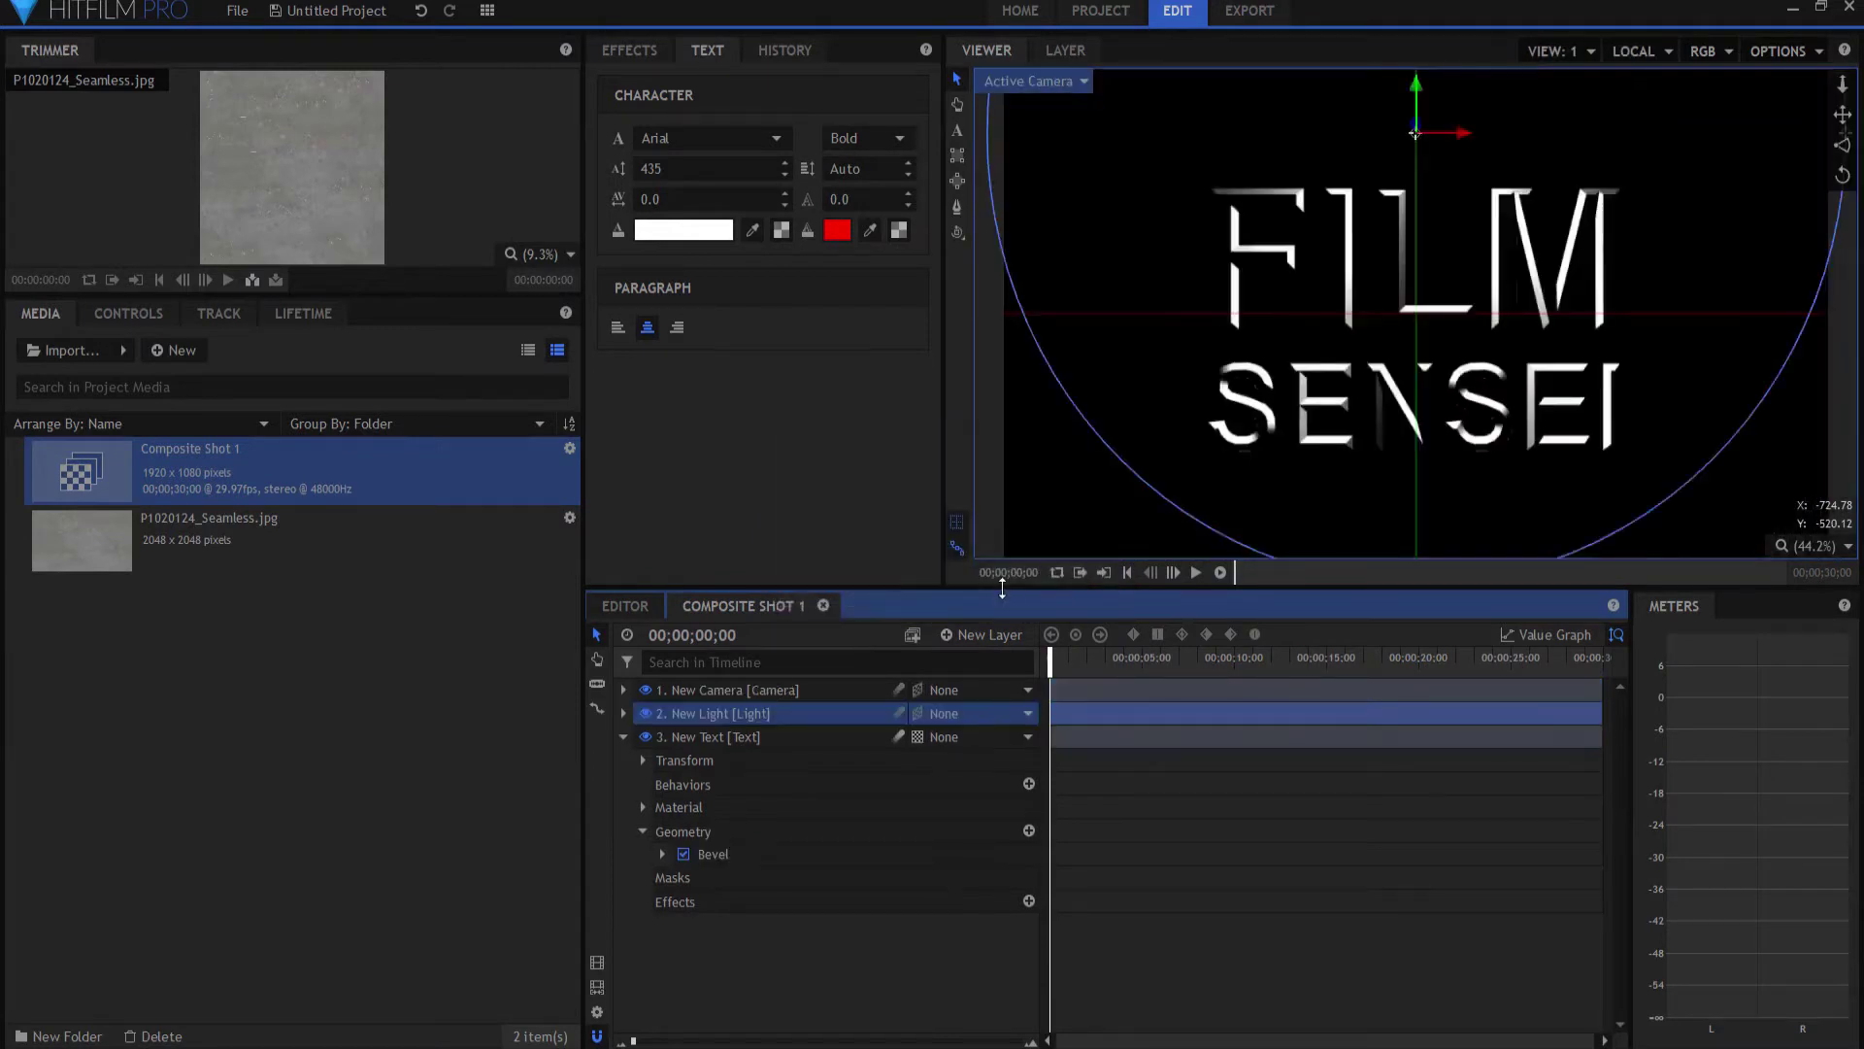
pyautogui.click(959, 527)
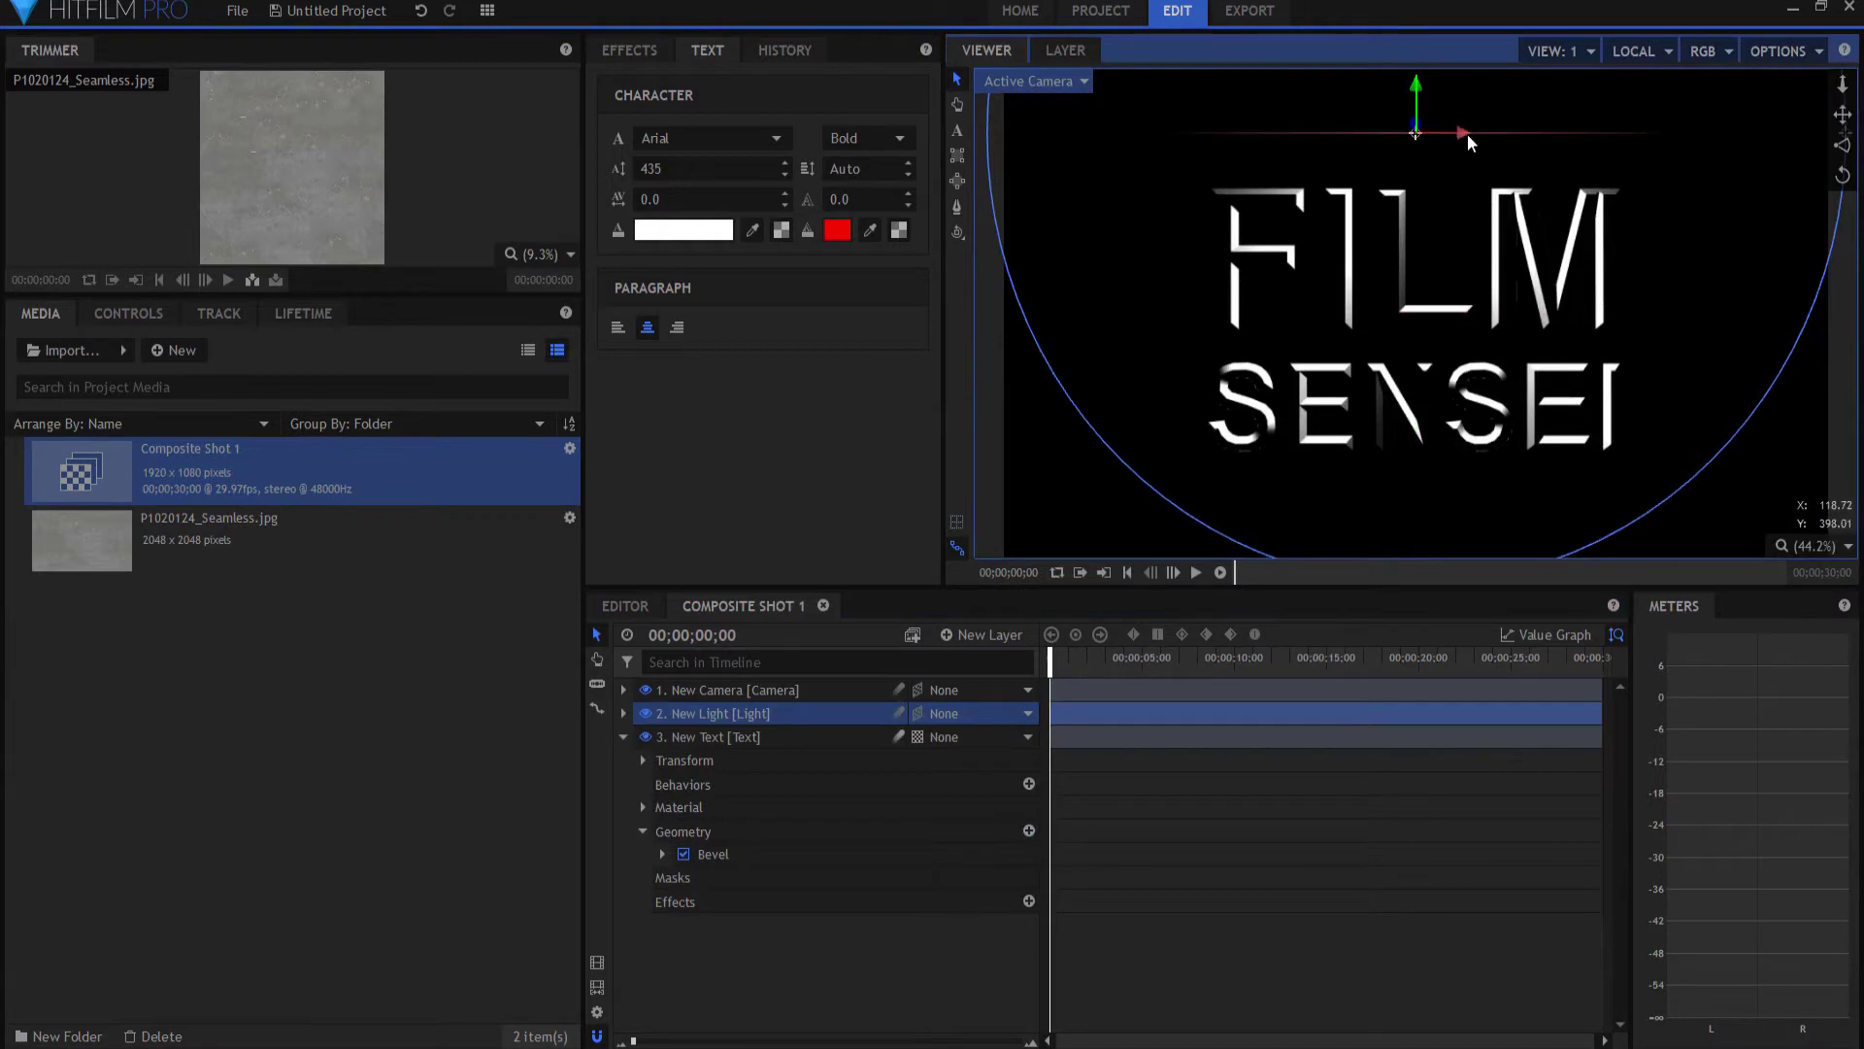
pyautogui.moveTo(1466, 134)
pyautogui.mouseDown()
pyautogui.moveTo(1184, 134)
pyautogui.moveTo(1165, 202)
pyautogui.moveTo(1309, 289)
pyautogui.moveTo(1704, 229)
pyautogui.moveTo(1656, 419)
pyautogui.moveTo(1243, 286)
pyautogui.moveTo(1397, 144)
pyautogui.moveTo(1704, 171)
pyautogui.moveTo(1127, 156)
pyautogui.moveTo(1132, 175)
pyautogui.mouseUp()
# Step: Move the light forward to Z 262 and up above FILM
pyautogui.click(622, 713)
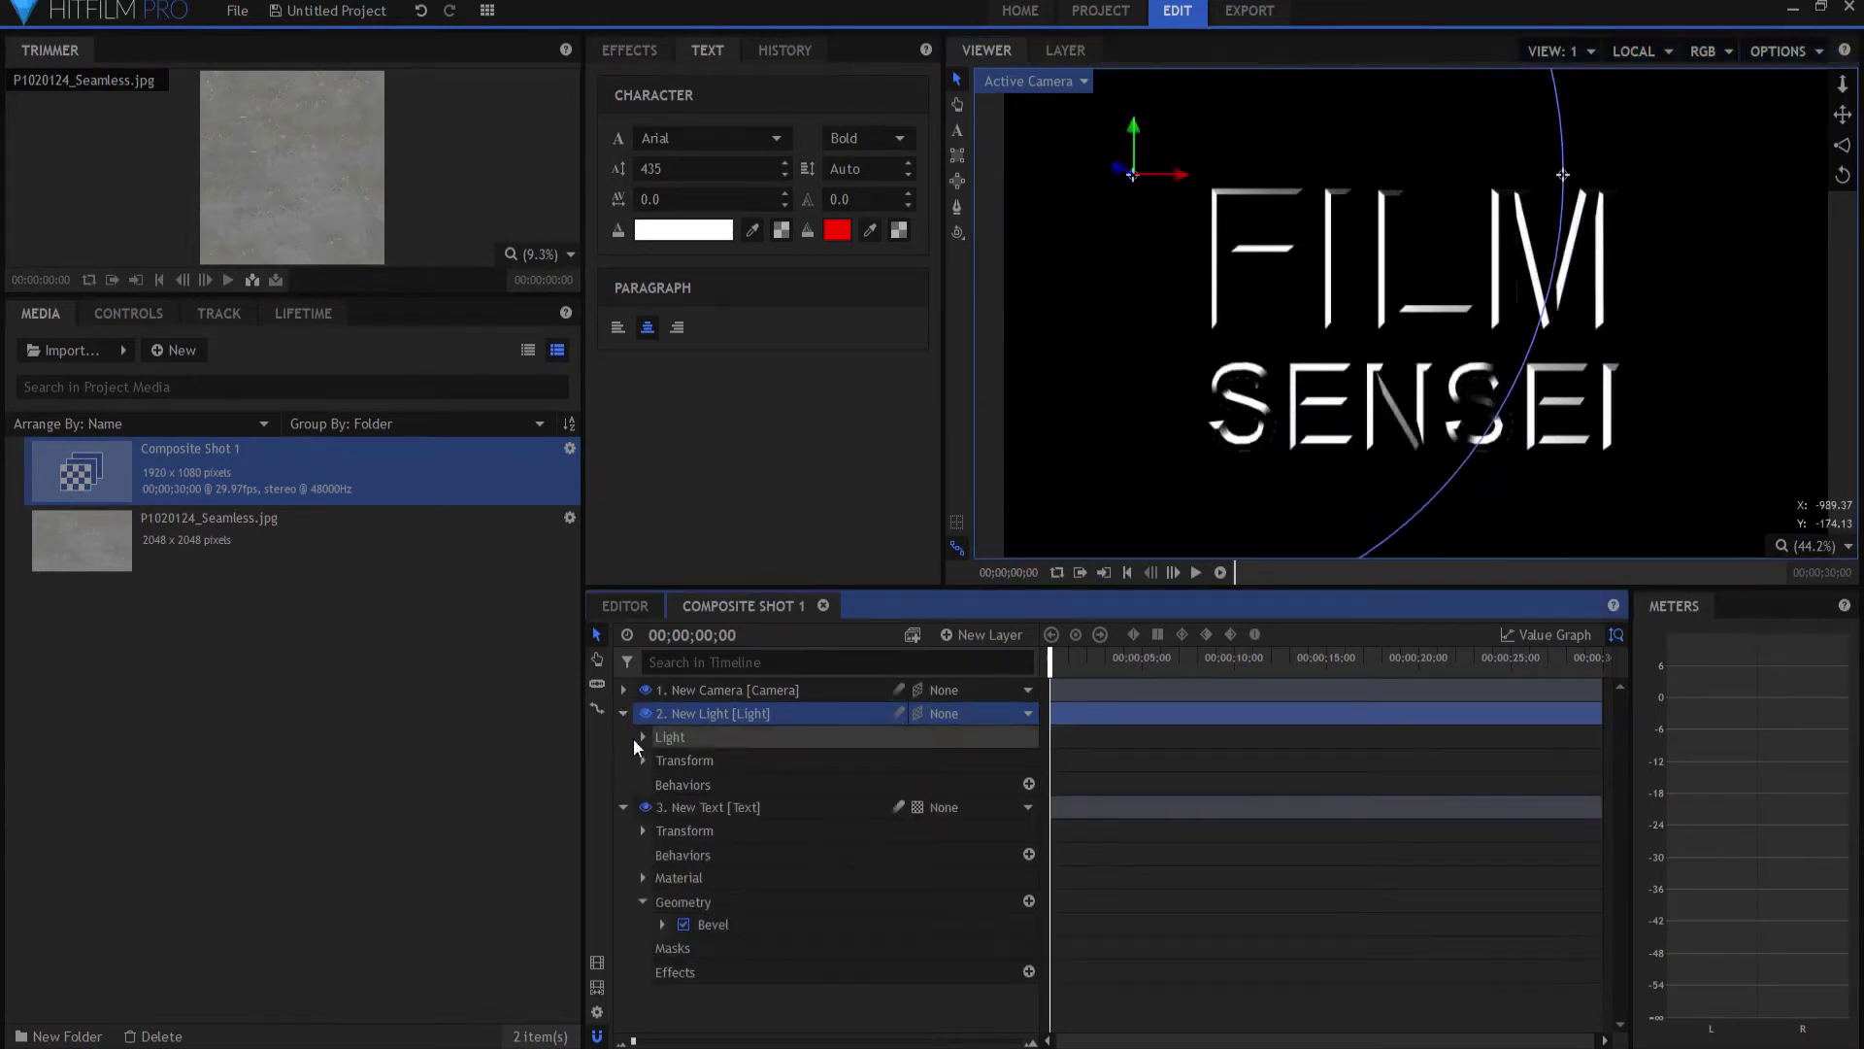
pyautogui.click(643, 760)
pyautogui.moveTo(1025, 787); pyautogui.dragTo(1023, 229)
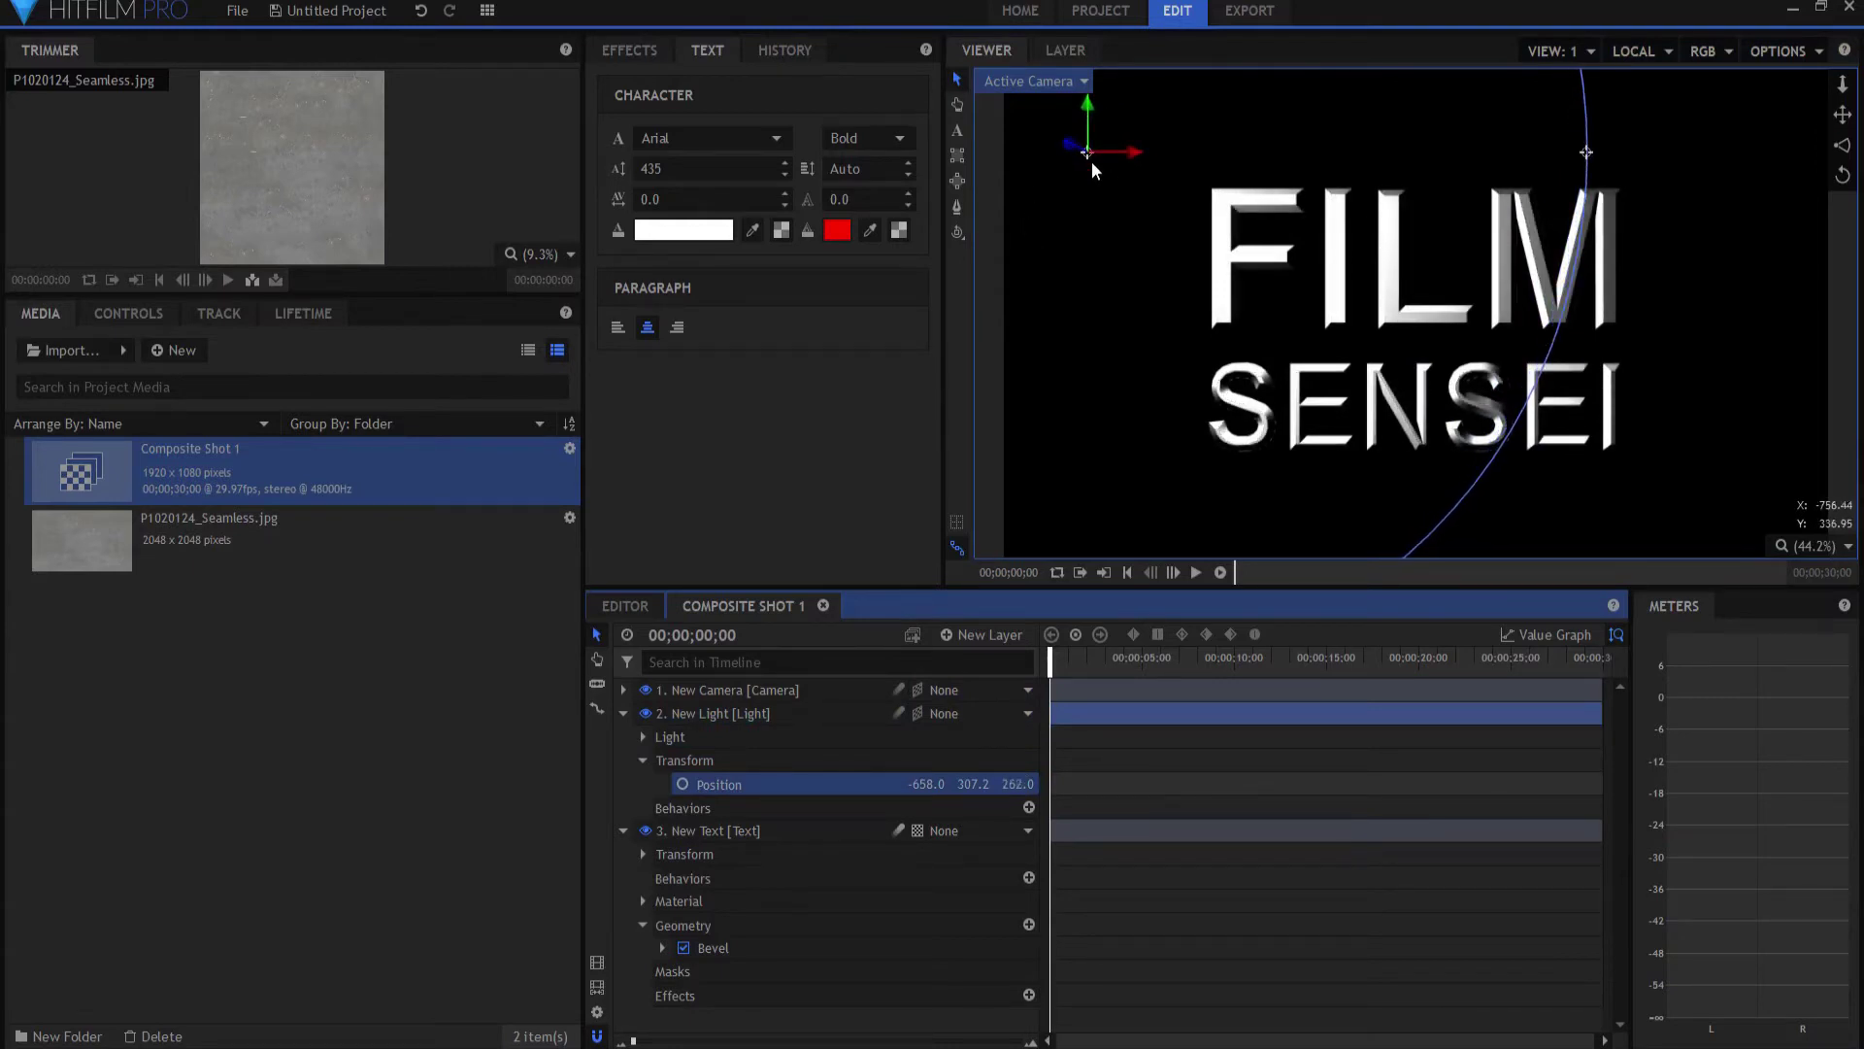
pyautogui.moveTo(1088, 154)
pyautogui.mouseDown()
pyautogui.moveTo(1411, 243)
pyautogui.moveTo(1338, 206)
pyautogui.moveTo(1284, 284)
pyautogui.moveTo(1157, 319)
pyautogui.moveTo(1148, 274)
pyautogui.moveTo(1177, 284)
pyautogui.mouseUp()
# Step: Try a wider bevel expansion, undo back to 15 px, and nudge the light near FILM
pyautogui.click(662, 947)
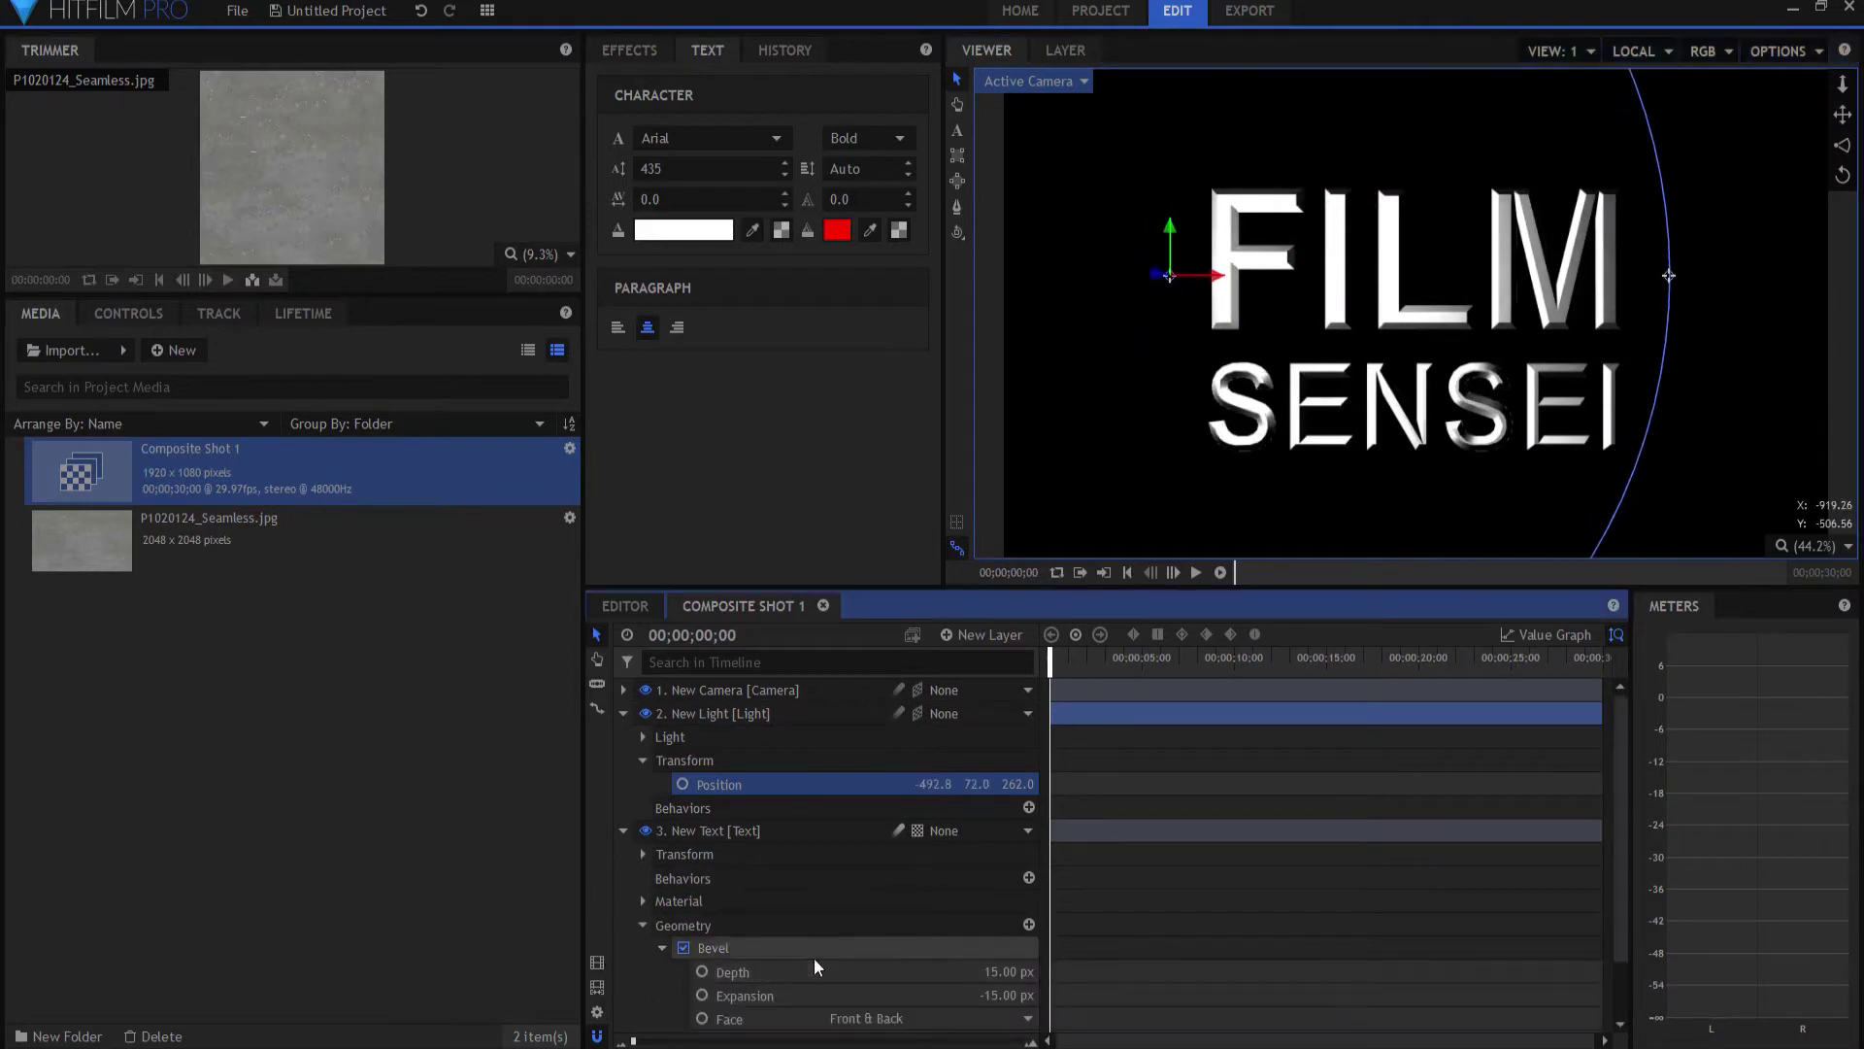
pyautogui.scroll(-1, 815, 960)
pyautogui.moveTo(1005, 926)
pyautogui.mouseDown()
pyautogui.moveTo(966, 926)
pyautogui.moveTo(1014, 927)
pyautogui.moveTo(1031, 903)
pyautogui.moveTo(1003, 903)
pyautogui.mouseUp()
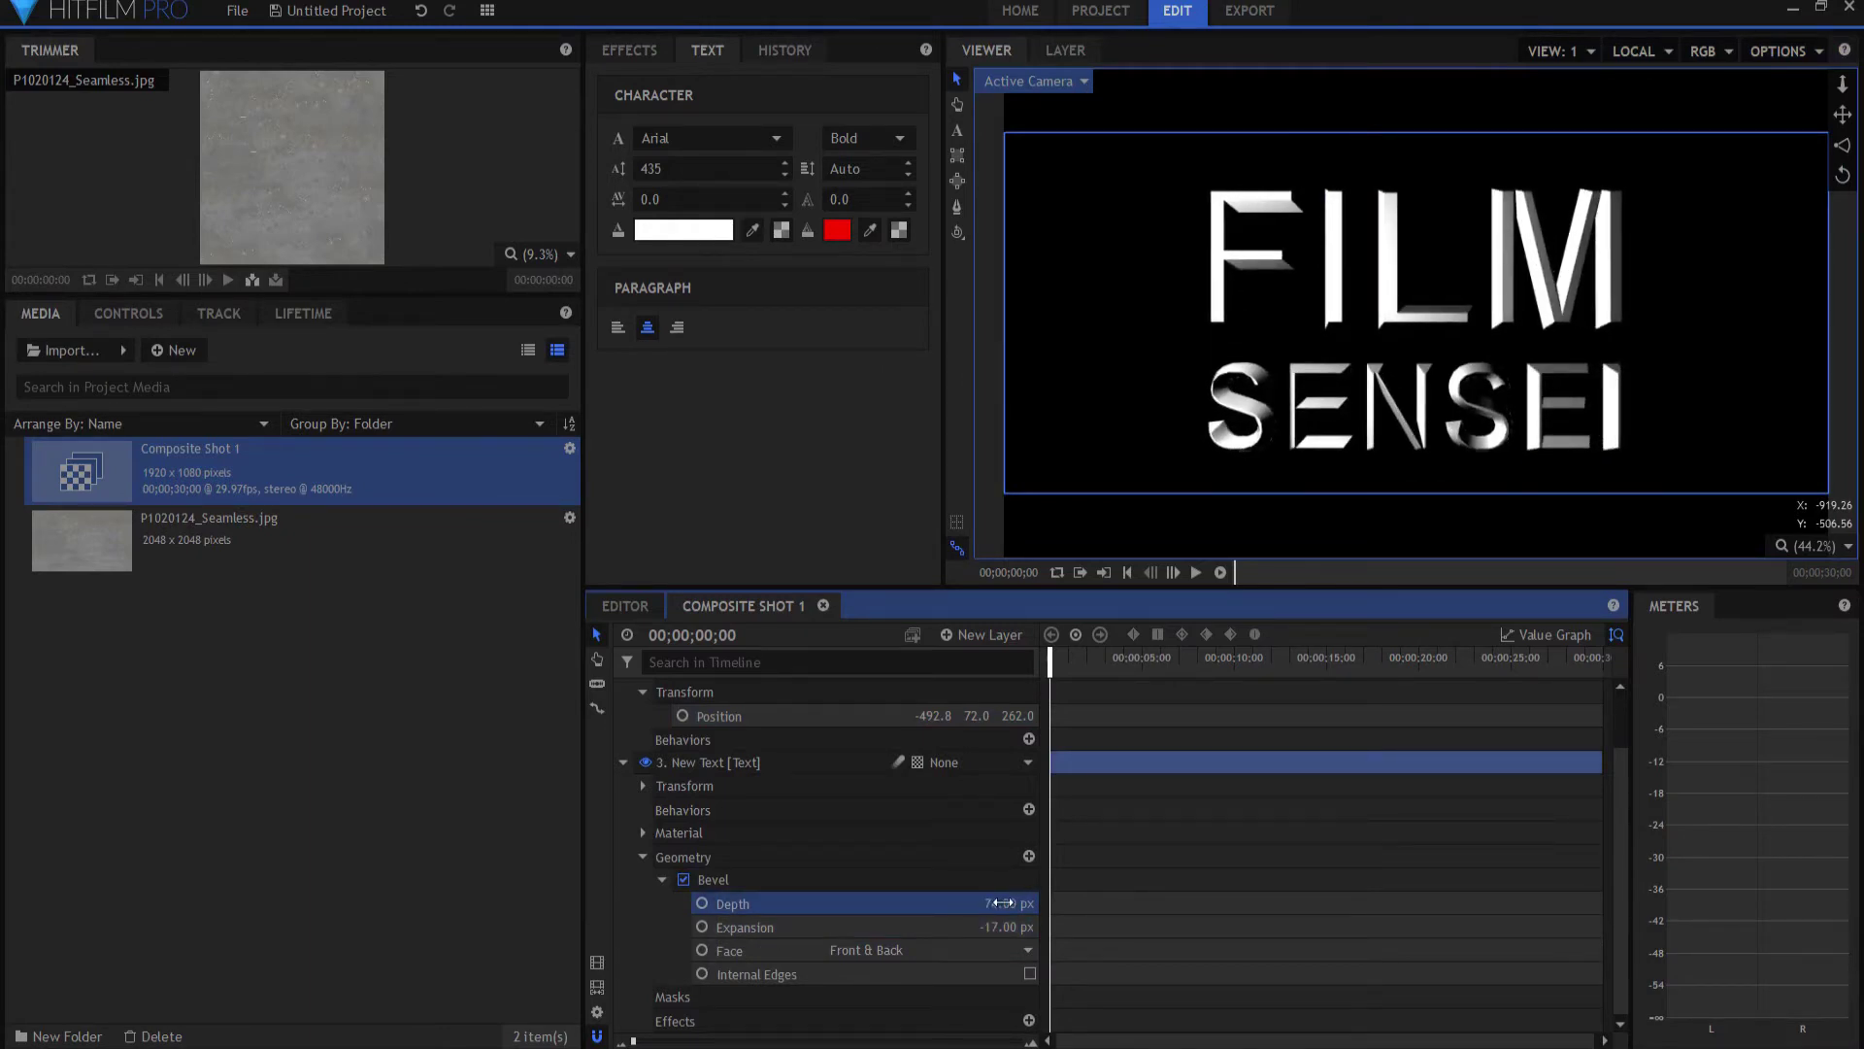
pyautogui.hotkey('ctrl', 'z')
pyautogui.hotkey('ctrl', 'z')
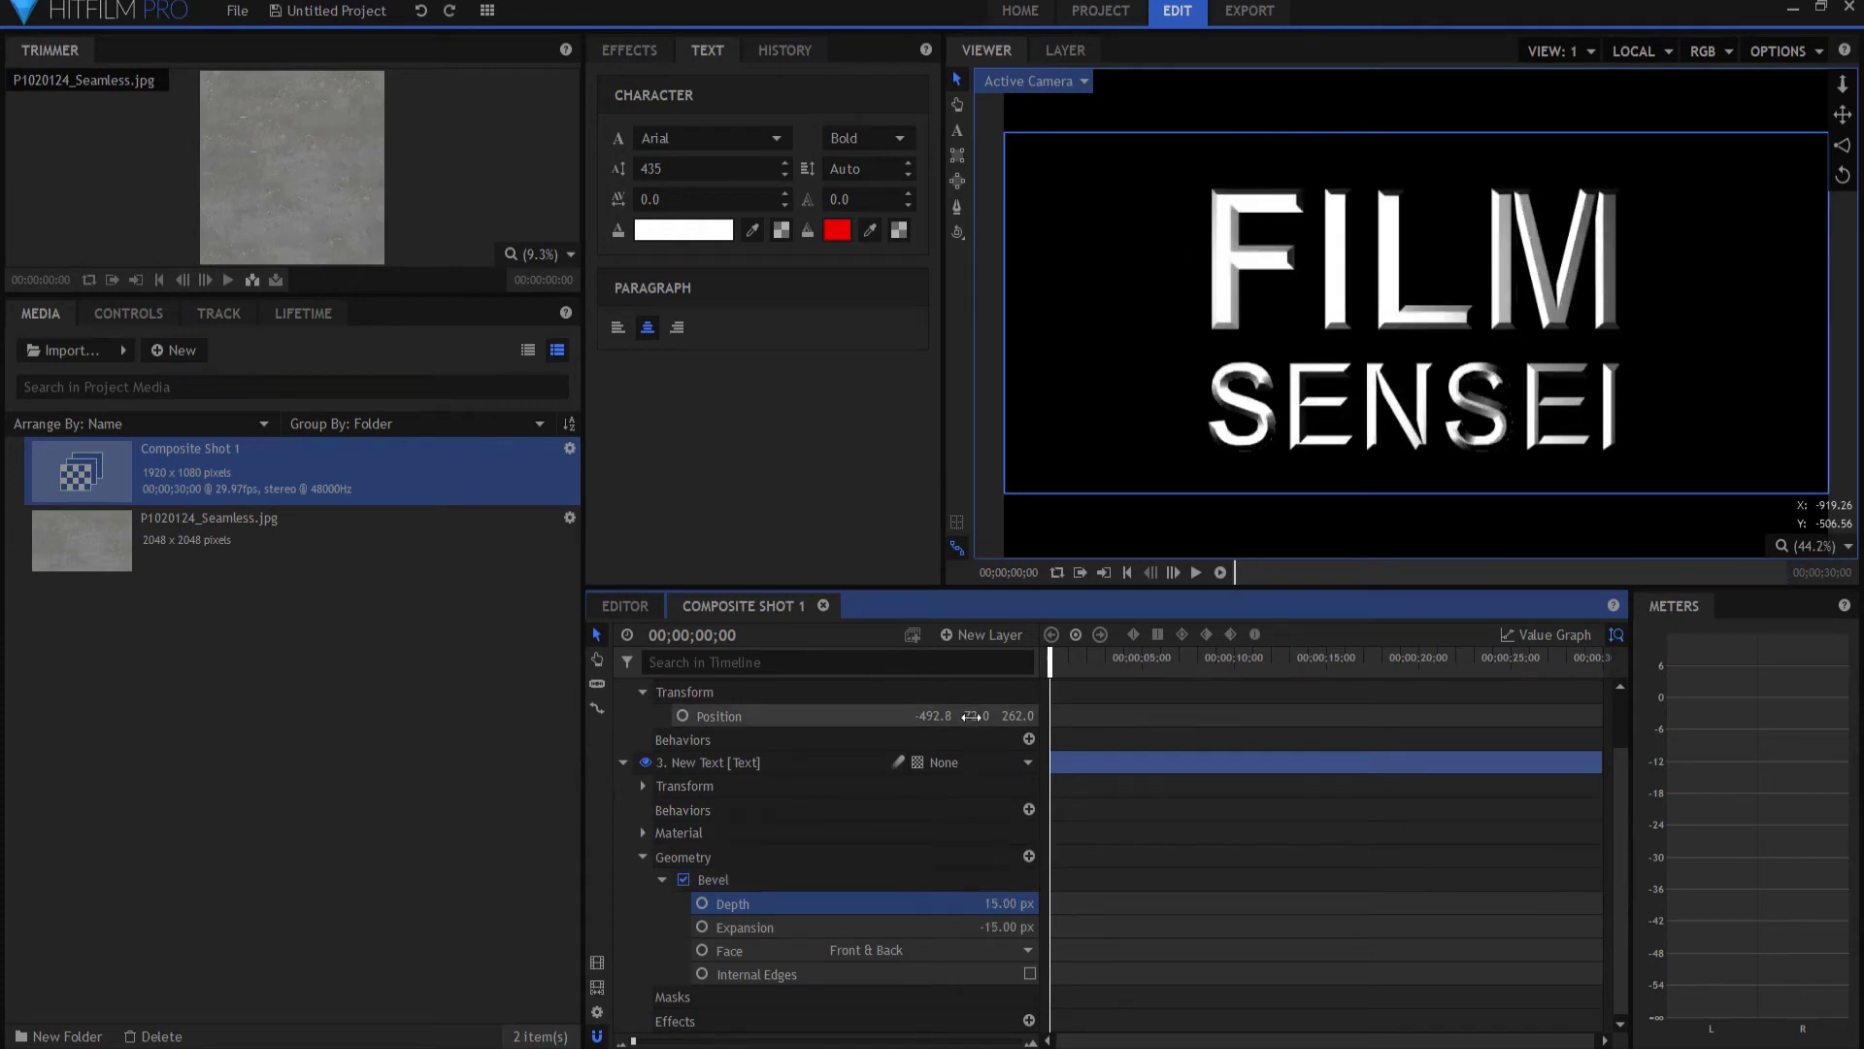
pyautogui.scroll(1, 824, 748)
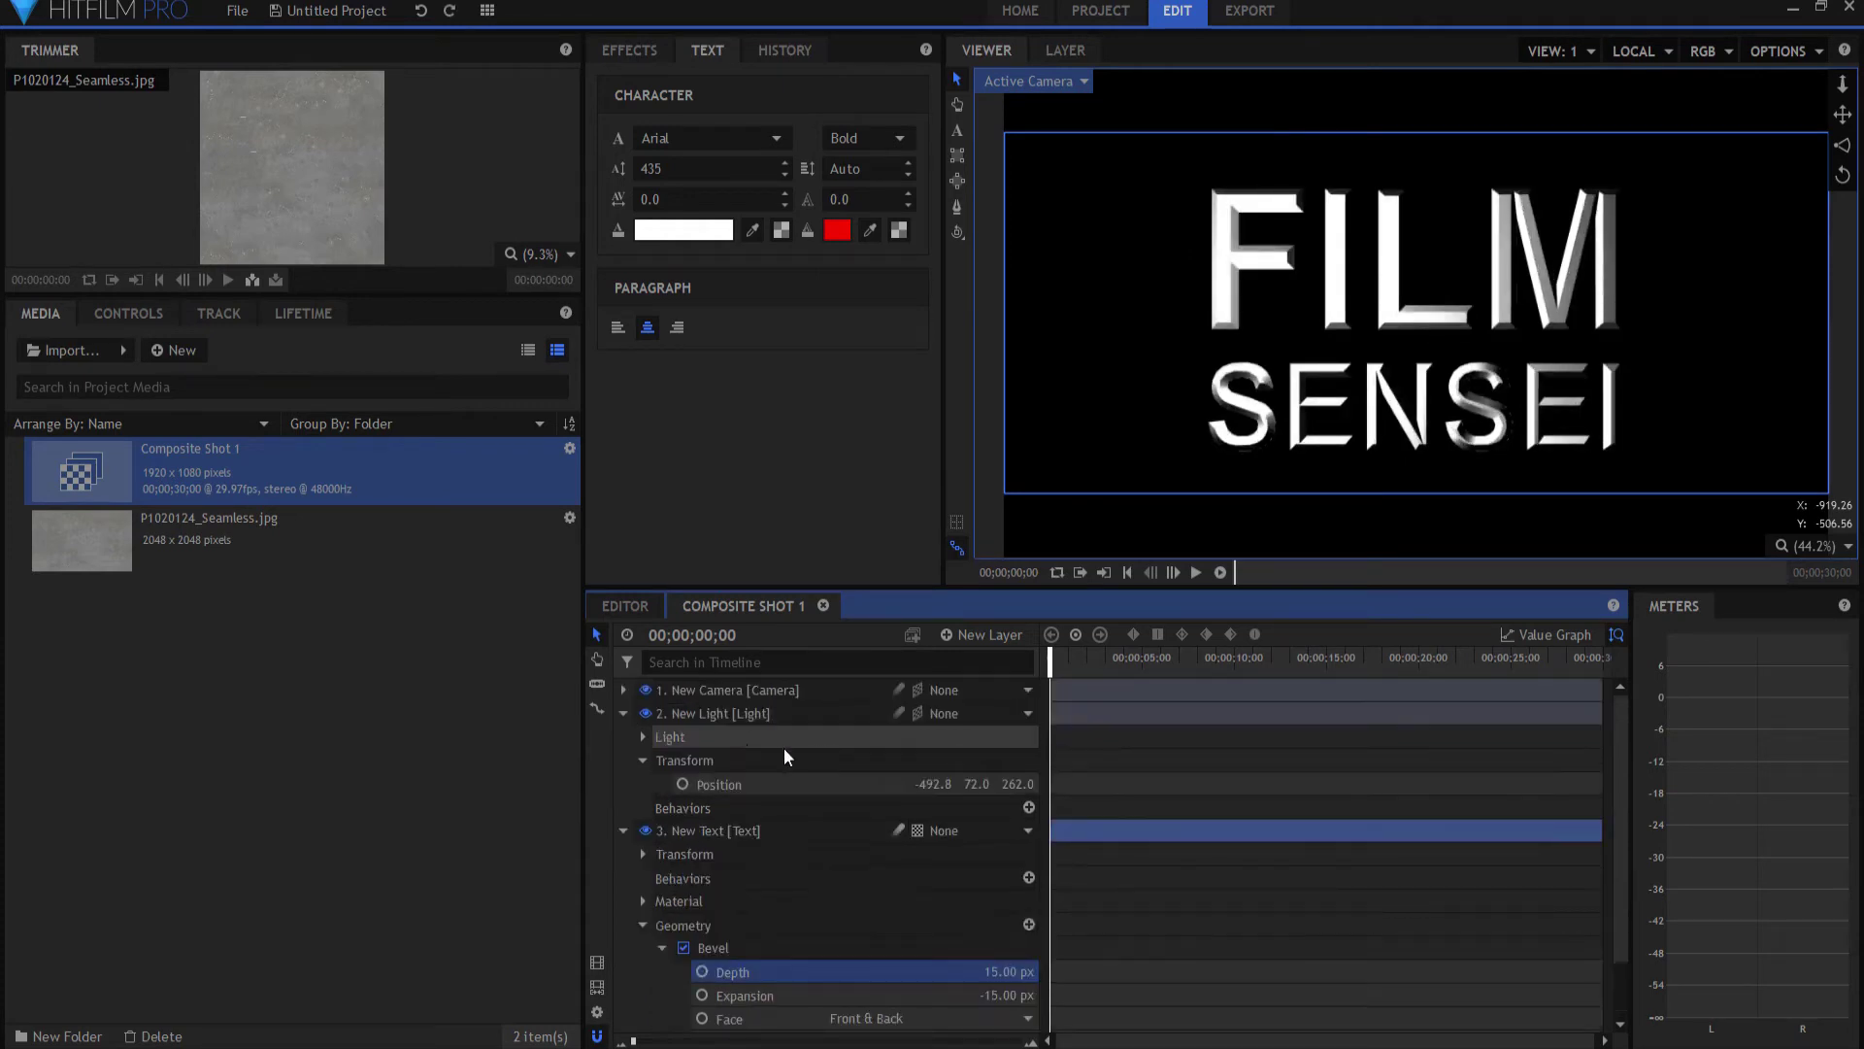
pyautogui.click(719, 718)
pyautogui.moveTo(1174, 284)
pyautogui.mouseDown()
pyautogui.moveTo(1723, 299)
pyautogui.moveTo(1615, 236)
pyautogui.moveTo(1149, 248)
pyautogui.moveTo(1685, 313)
pyautogui.moveTo(1291, 194)
pyautogui.moveTo(1113, 249)
pyautogui.moveTo(1167, 260)
pyautogui.moveTo(1149, 276)
pyautogui.mouseUp()
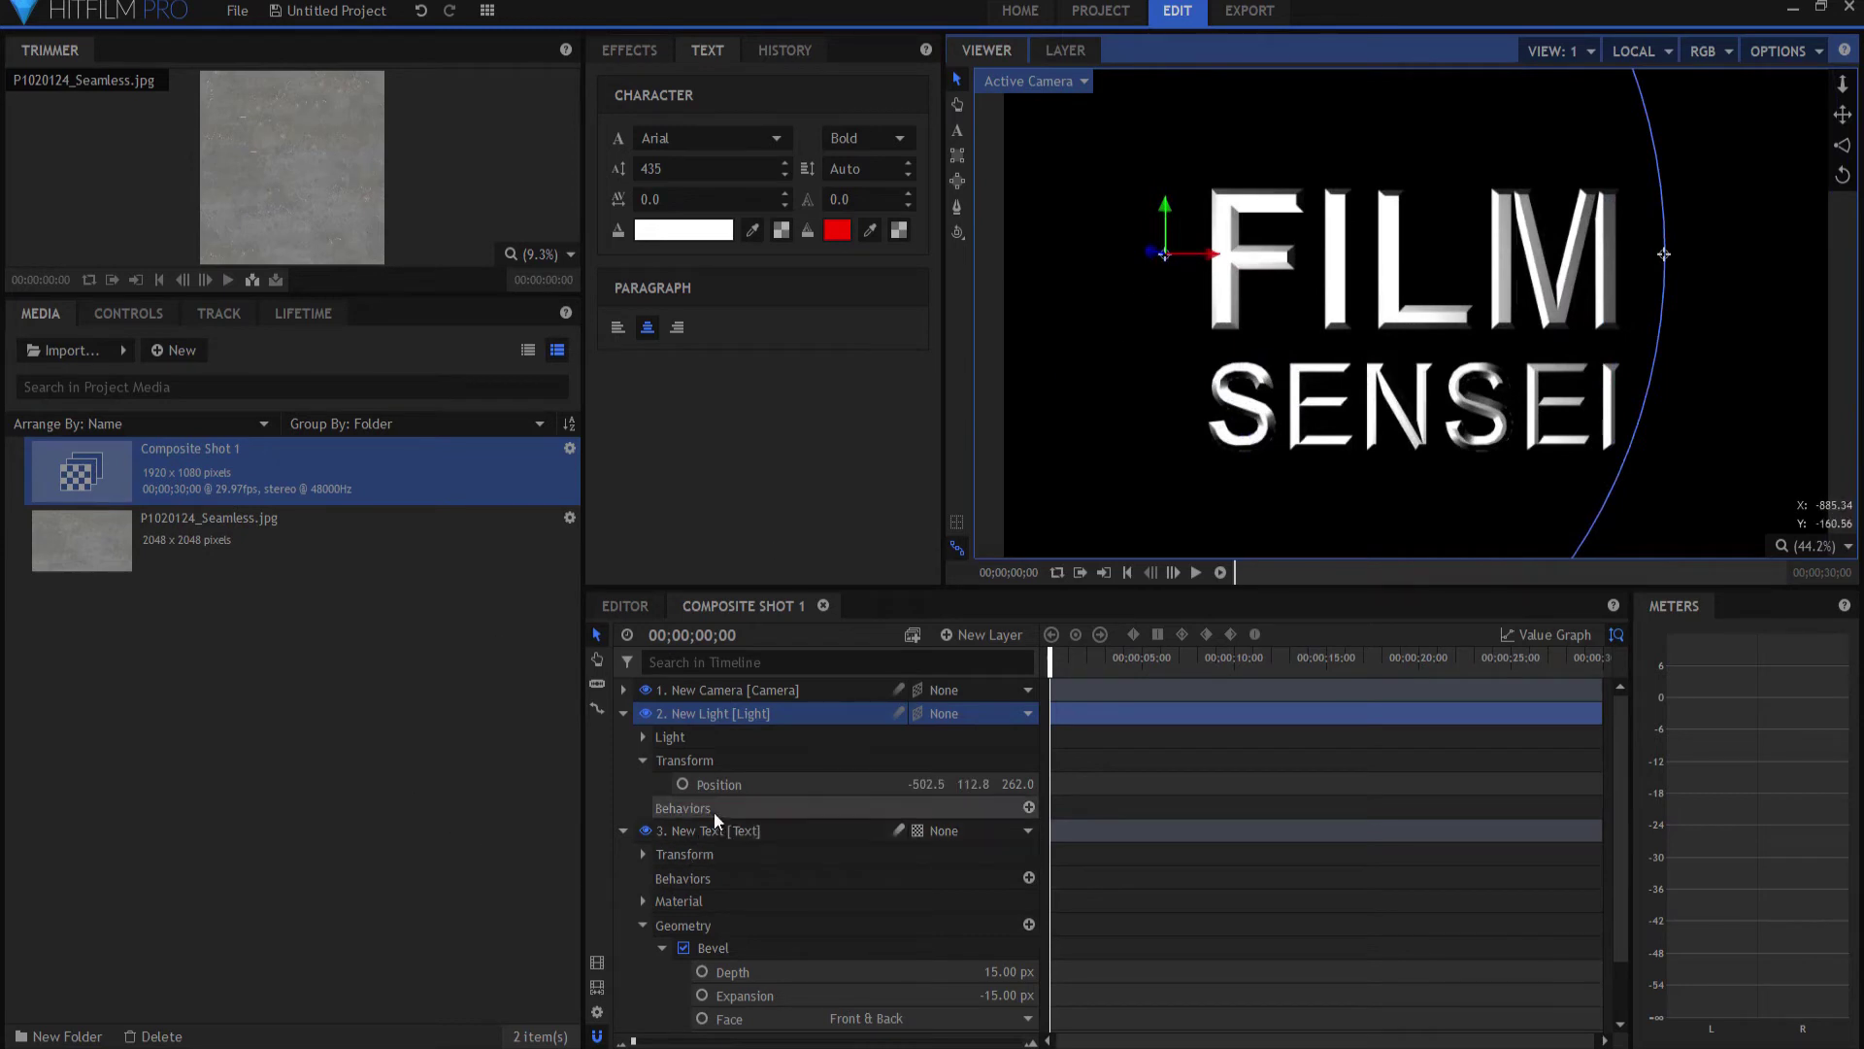
# Step: Add P1020124_Seamless.jpg as a new timeline layer and hide it
pyautogui.click(622, 712)
pyautogui.click(623, 737)
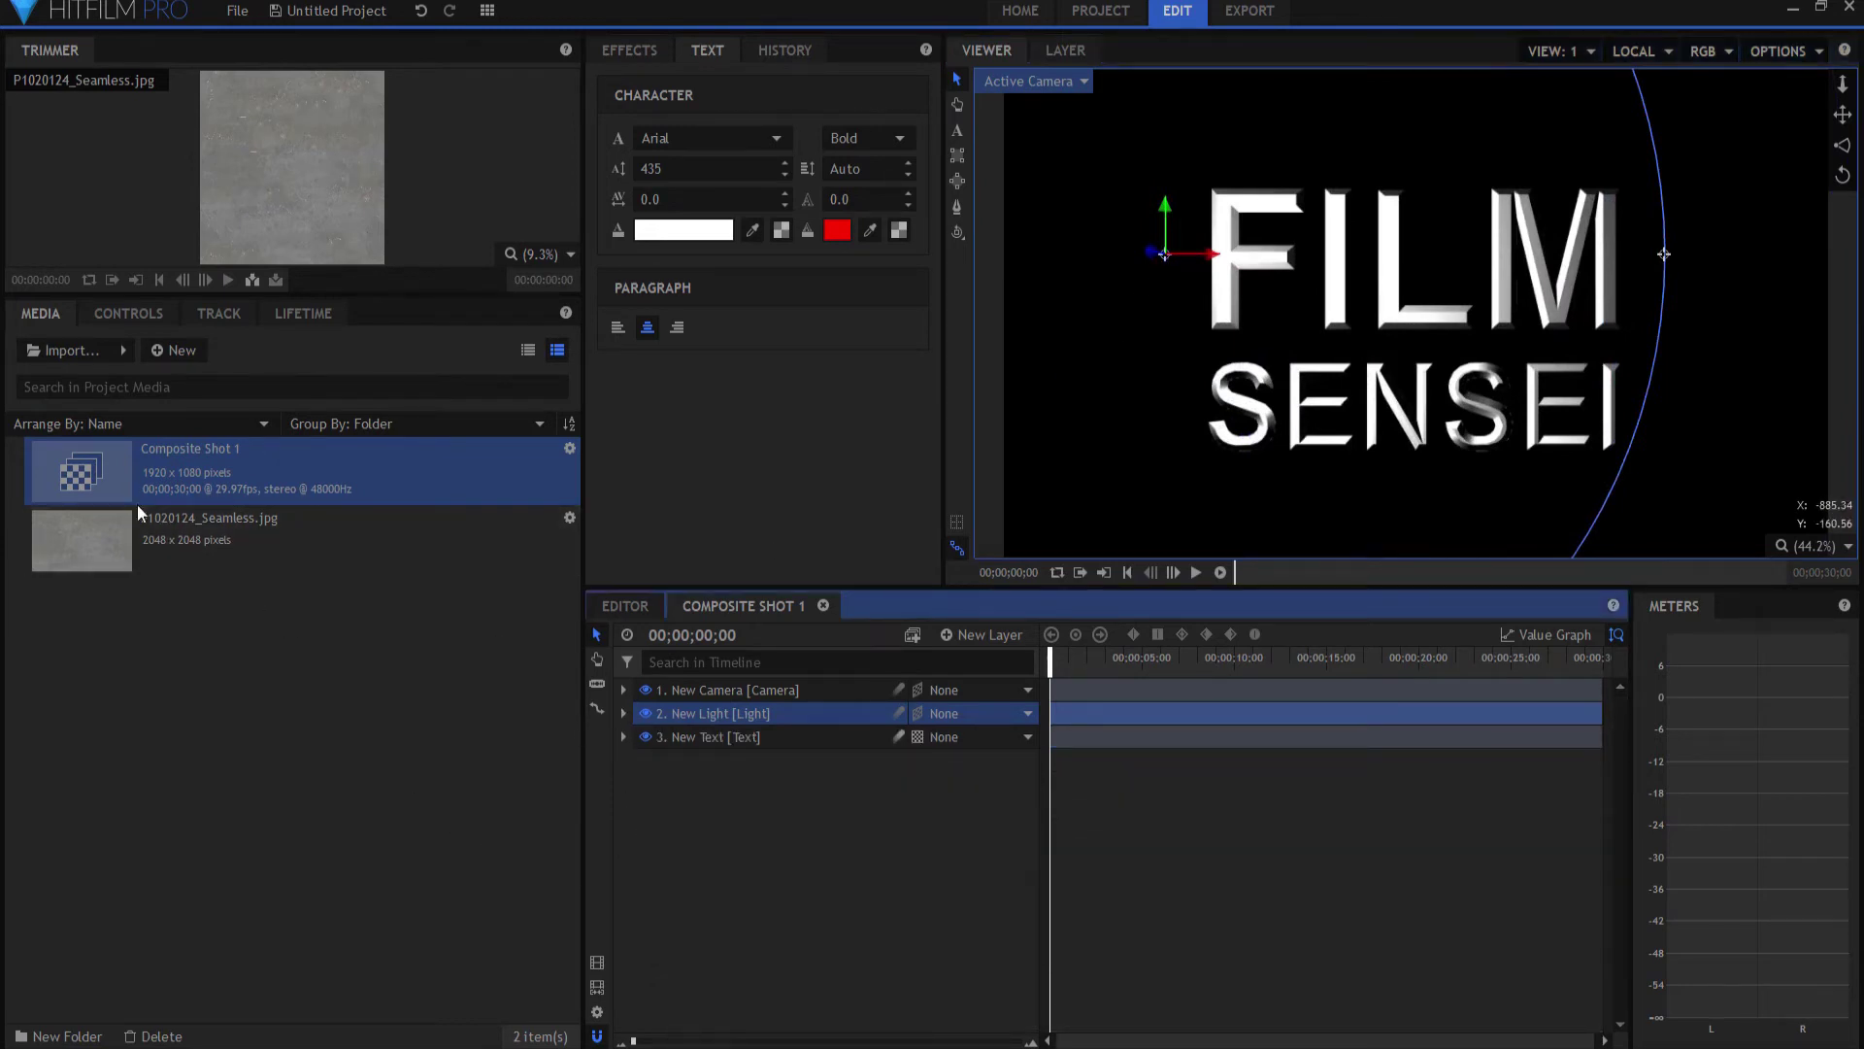
pyautogui.click(122, 532)
pyautogui.moveTo(717, 815); pyautogui.dragTo(1162, 909)
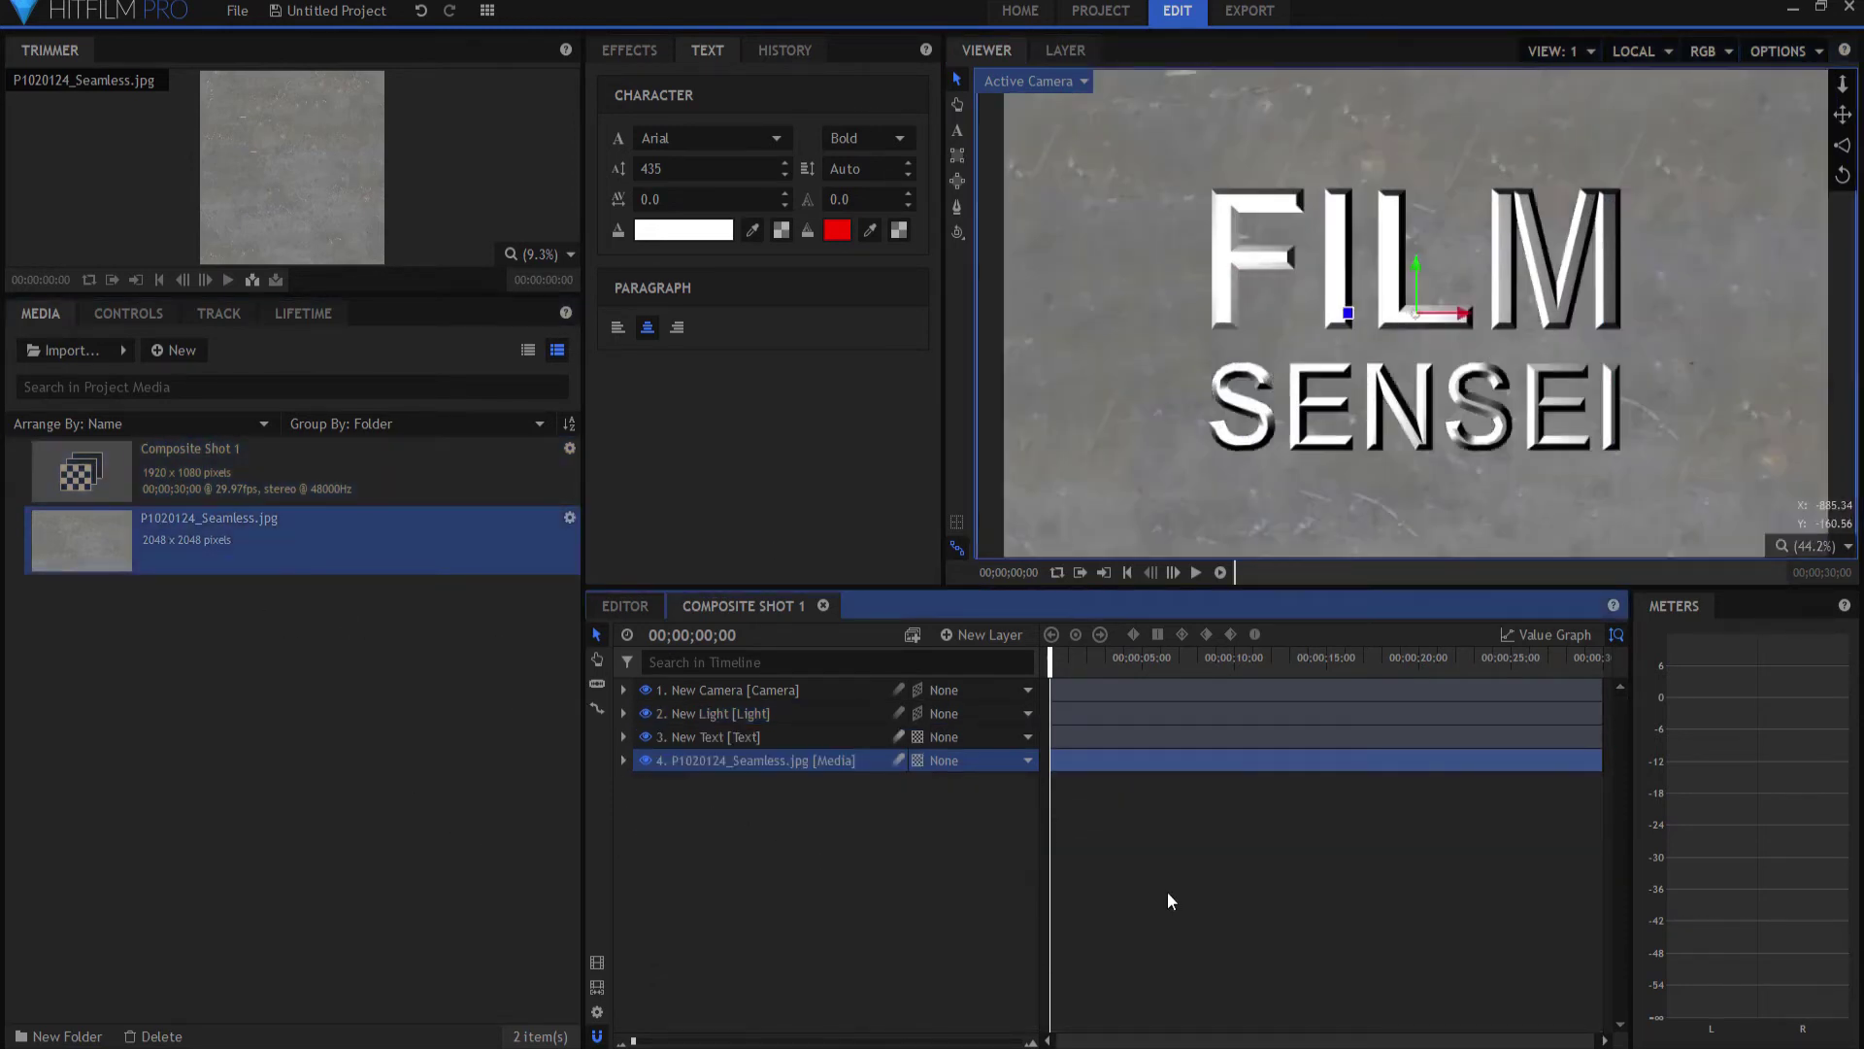
pyautogui.click(645, 759)
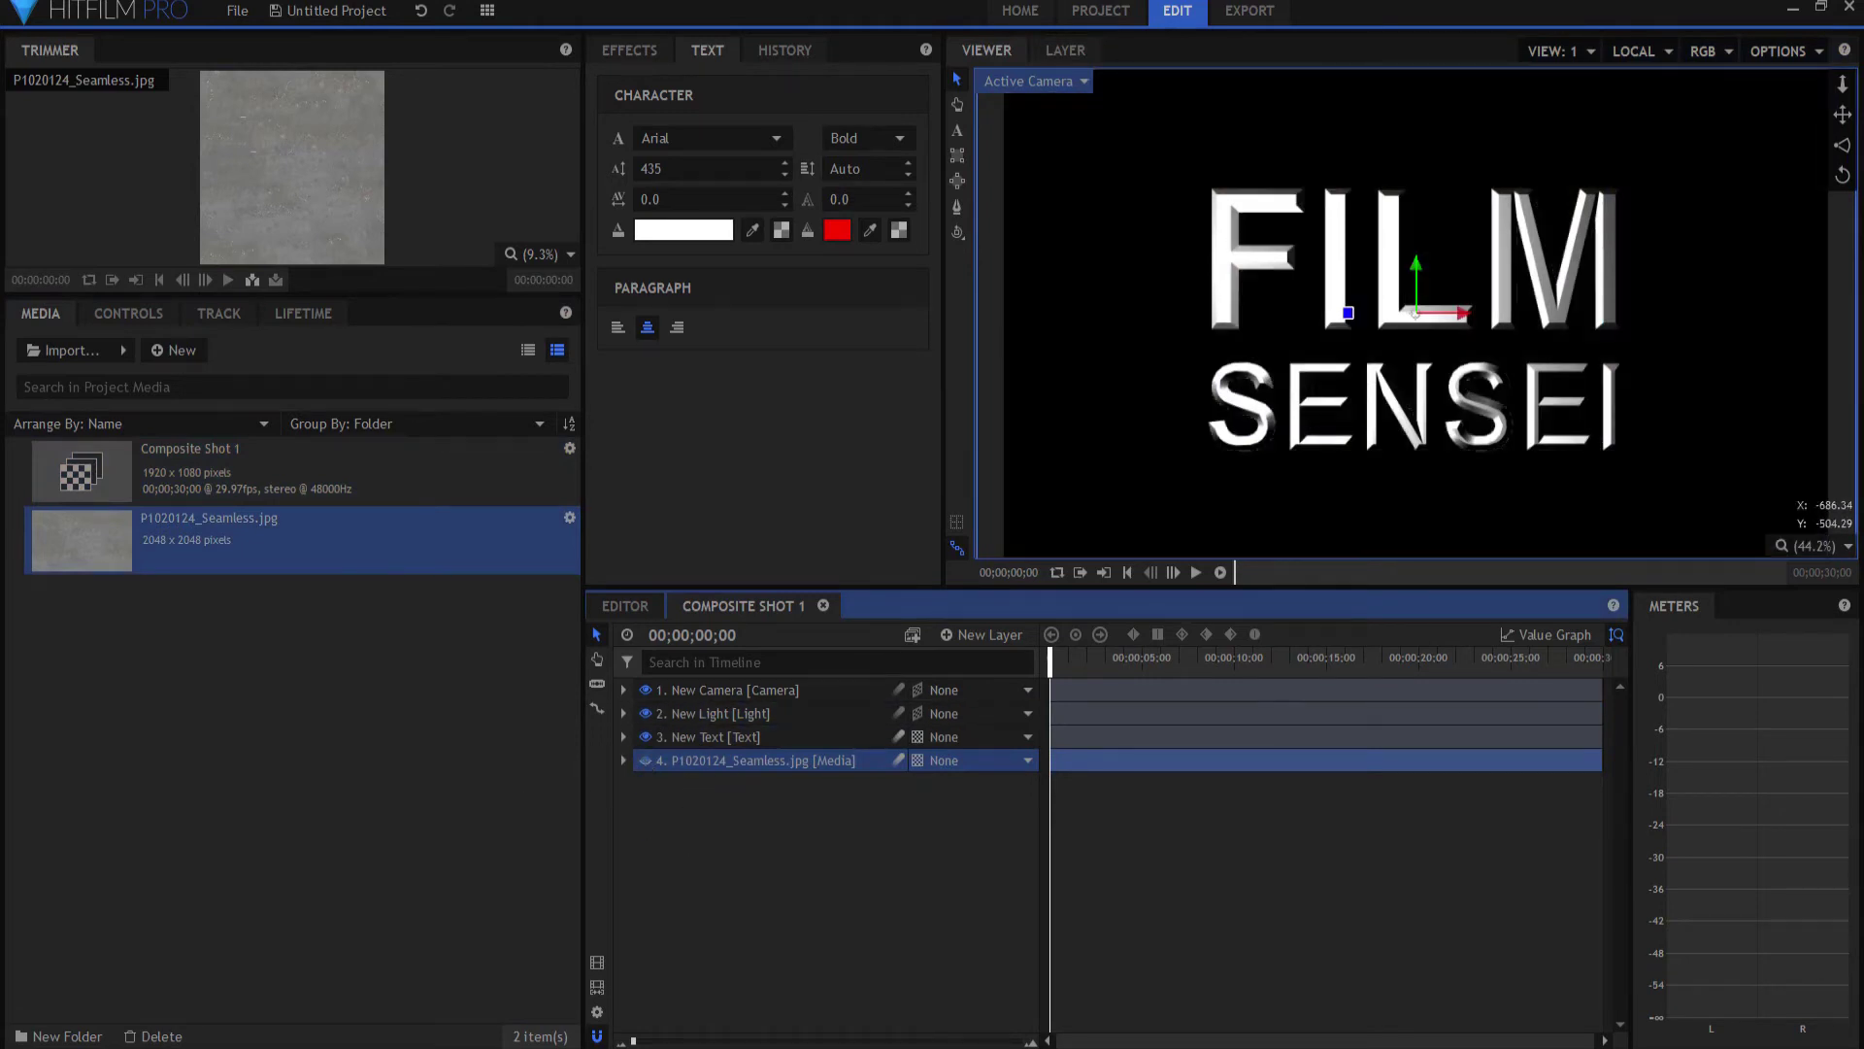
# Step: Apply Parallax to the text layer with P1020124_Seamless.jpg as its height map
pyautogui.click(635, 49)
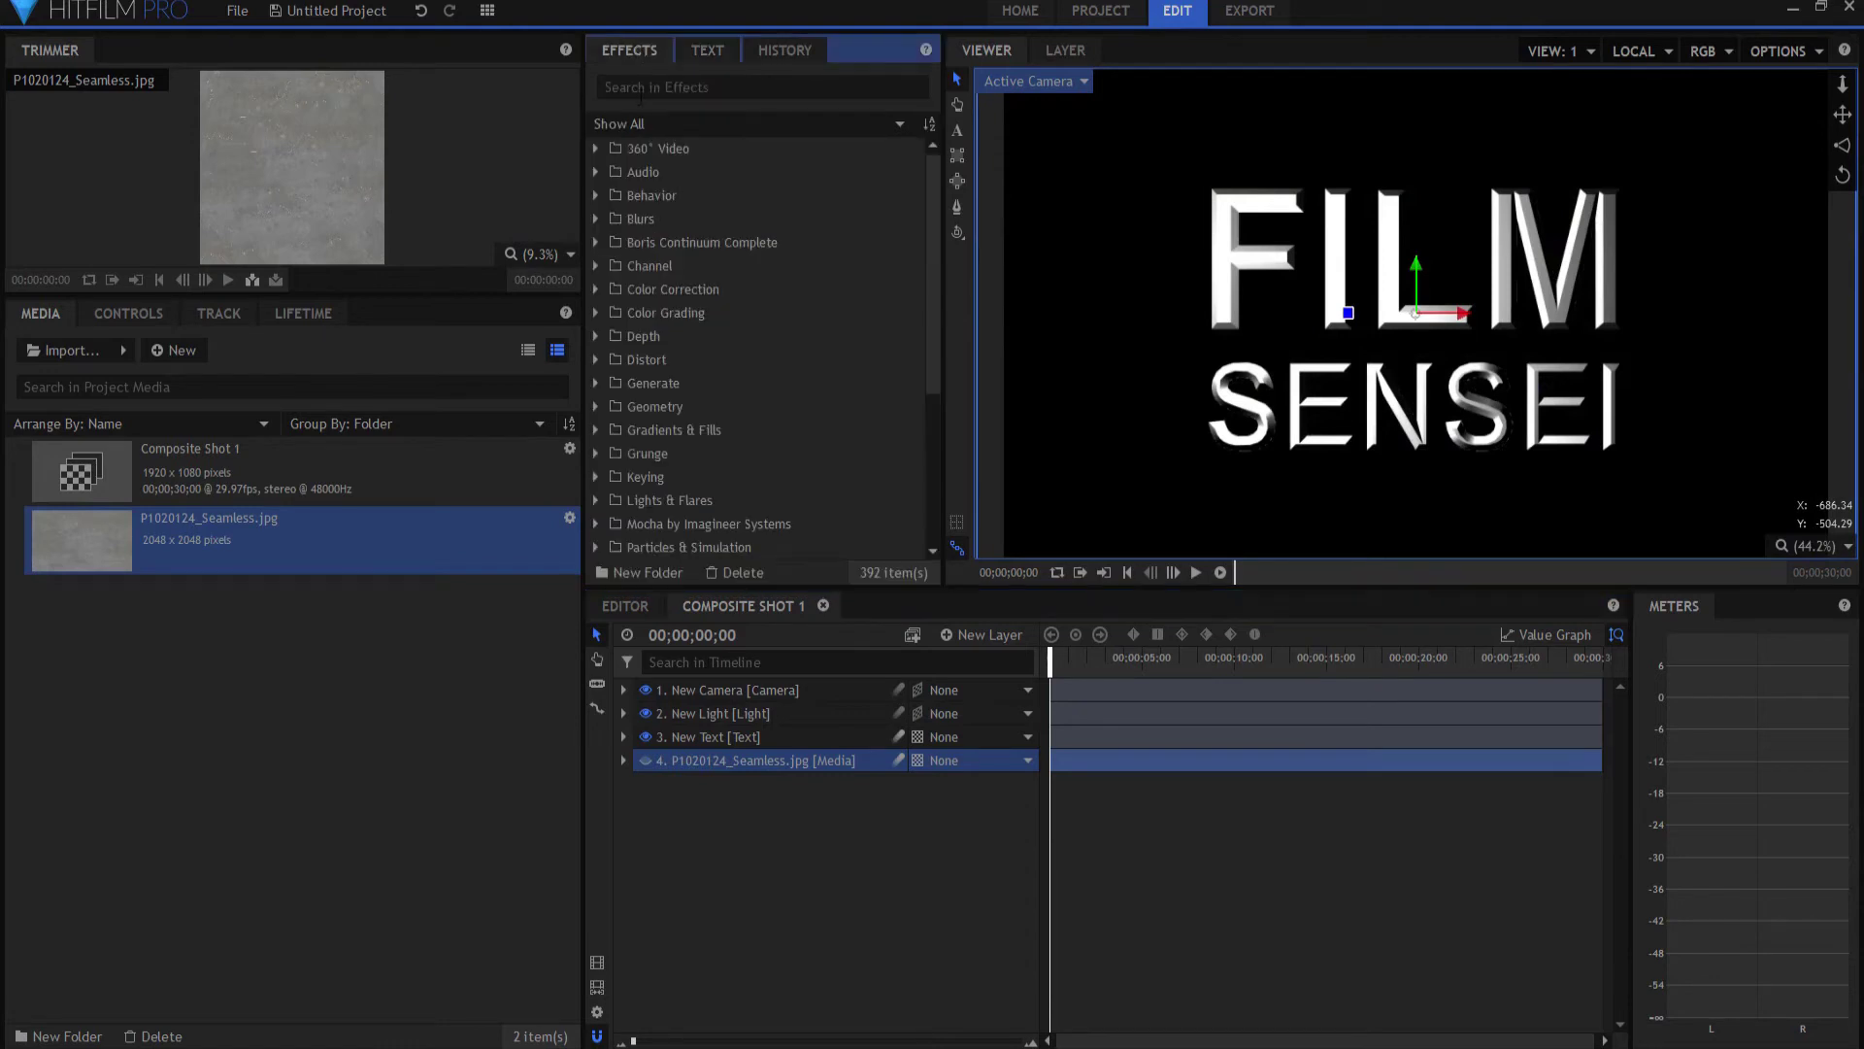
pyautogui.click(672, 86)
pyautogui.write('para')
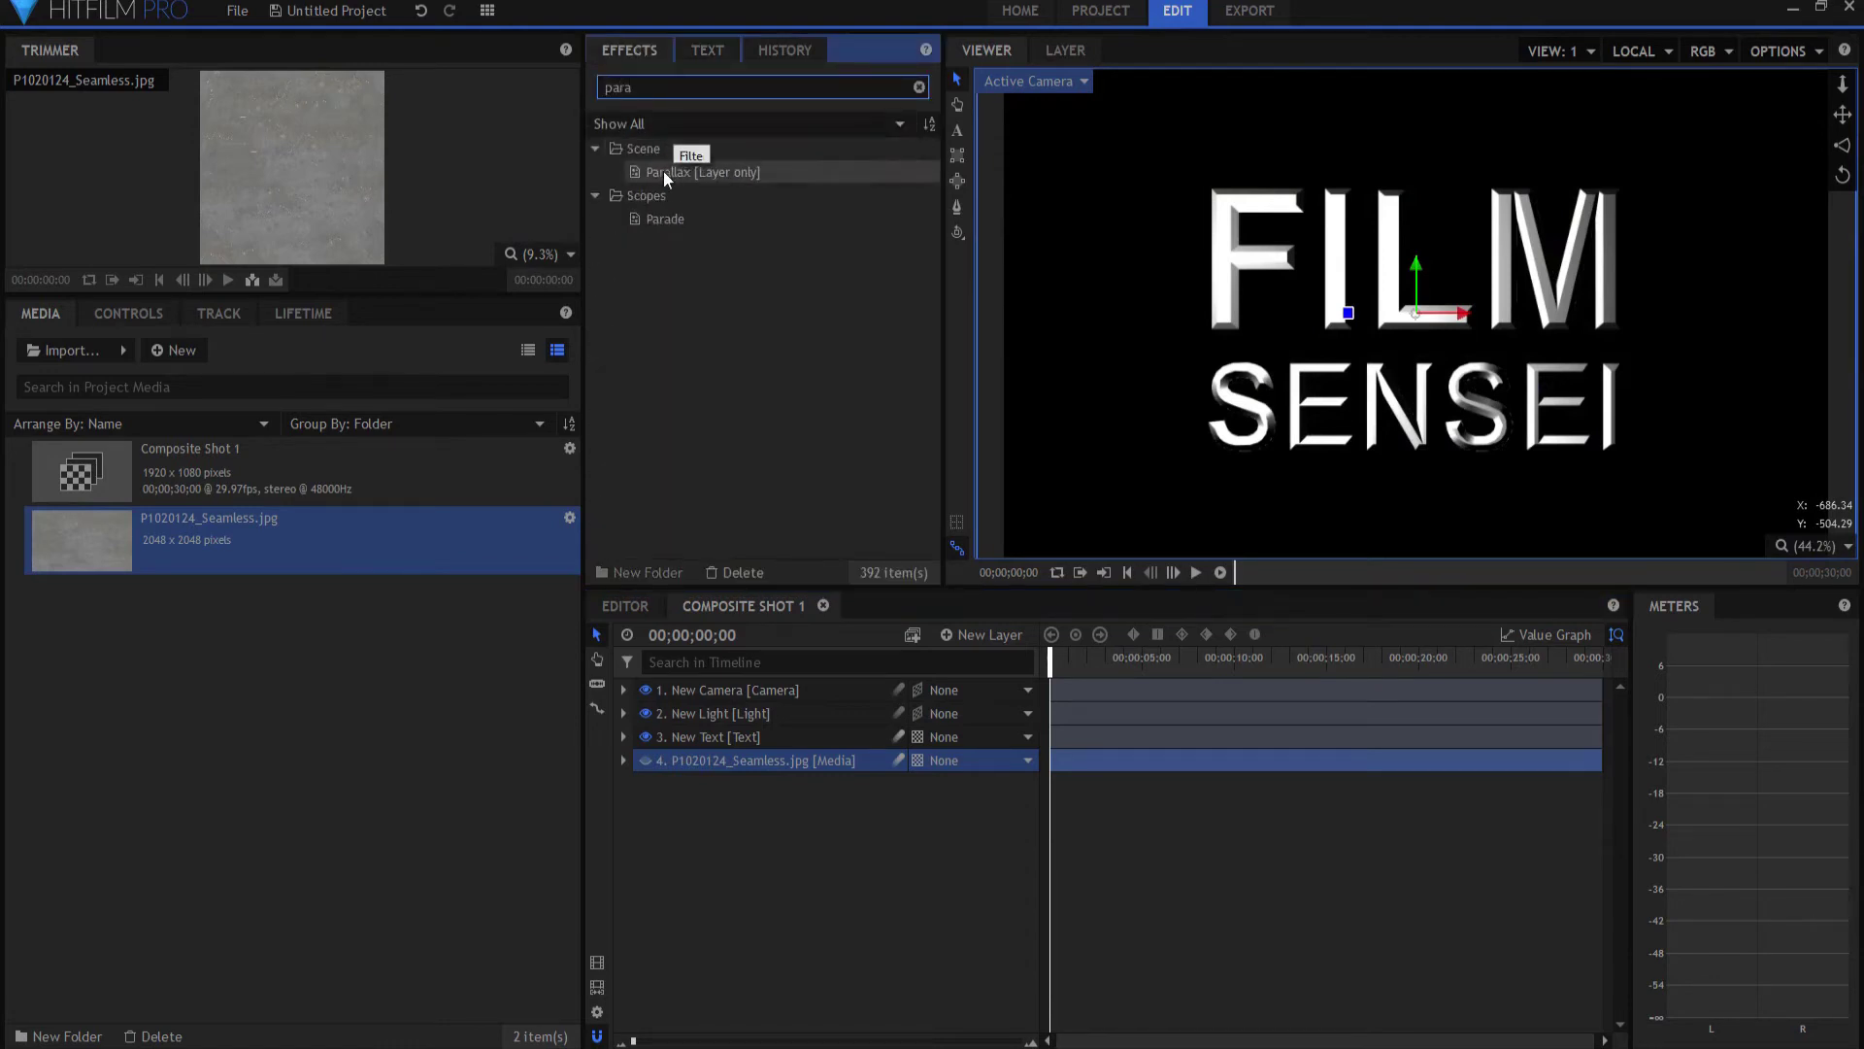
pyautogui.moveTo(662, 171); pyautogui.dragTo(714, 737)
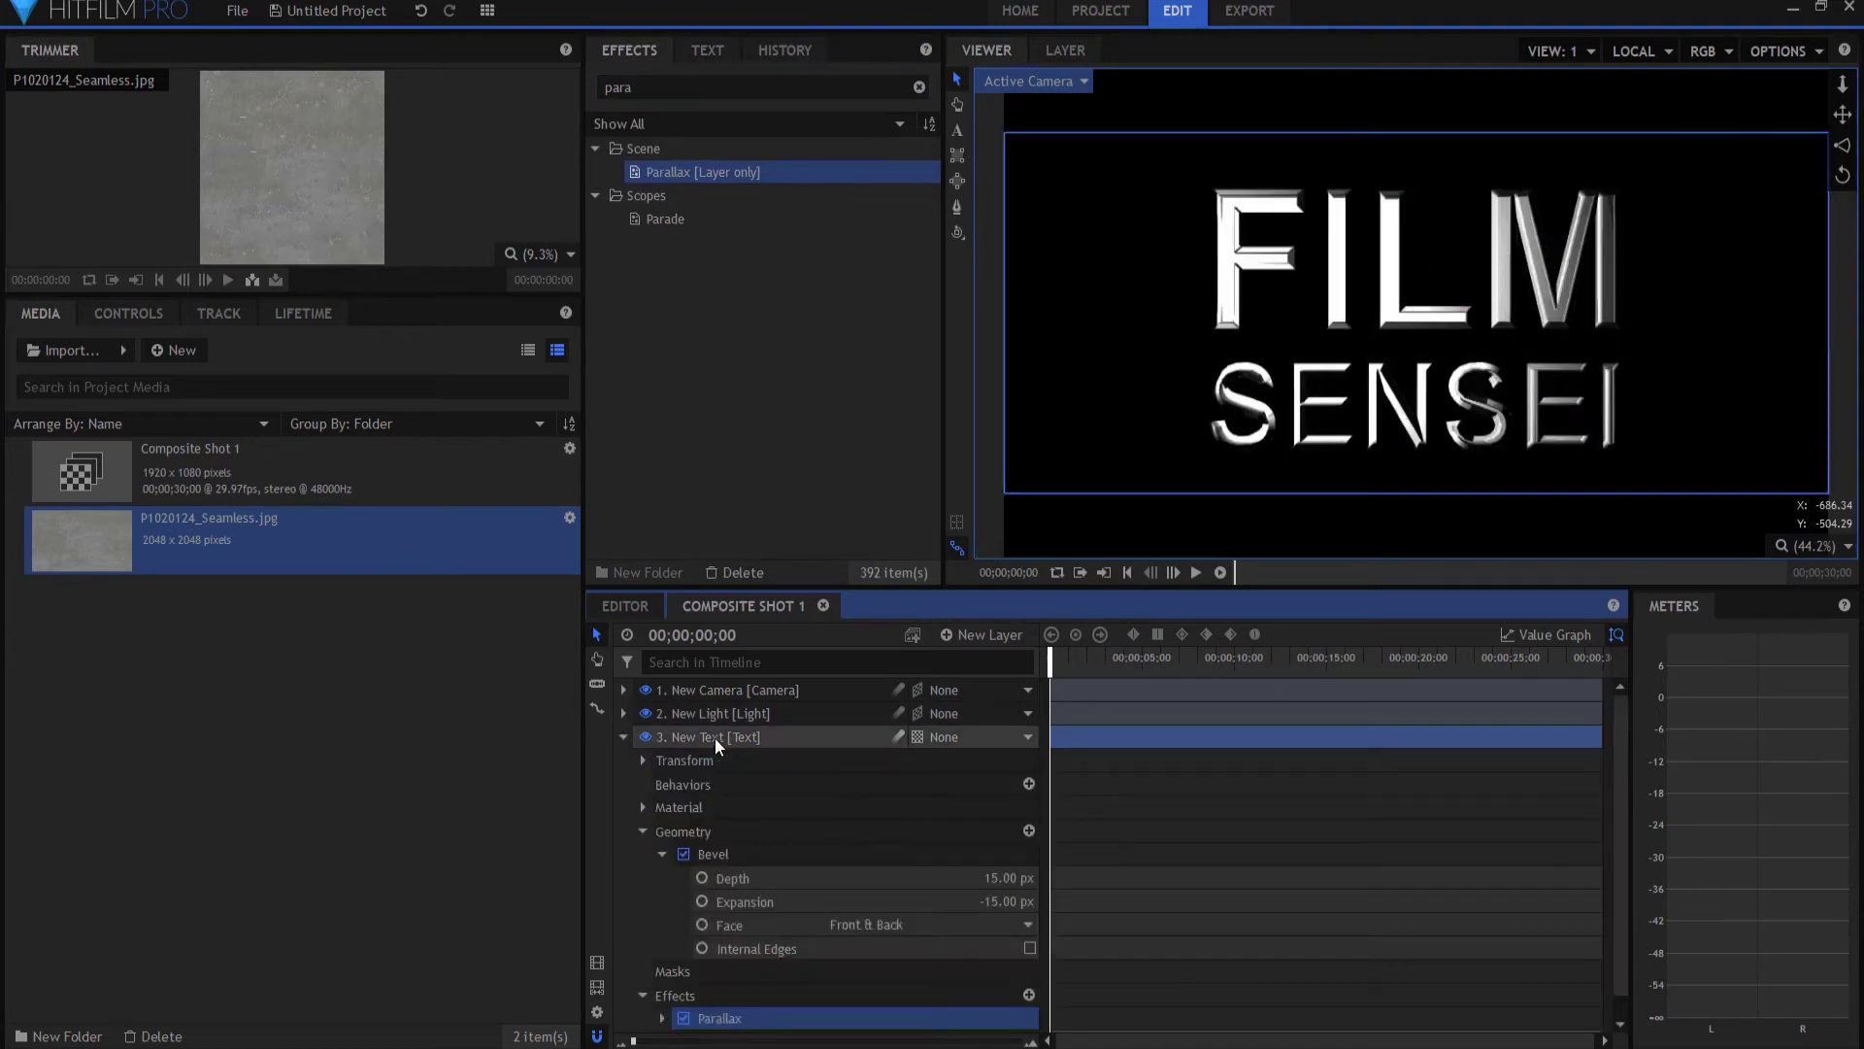
pyautogui.click(662, 1018)
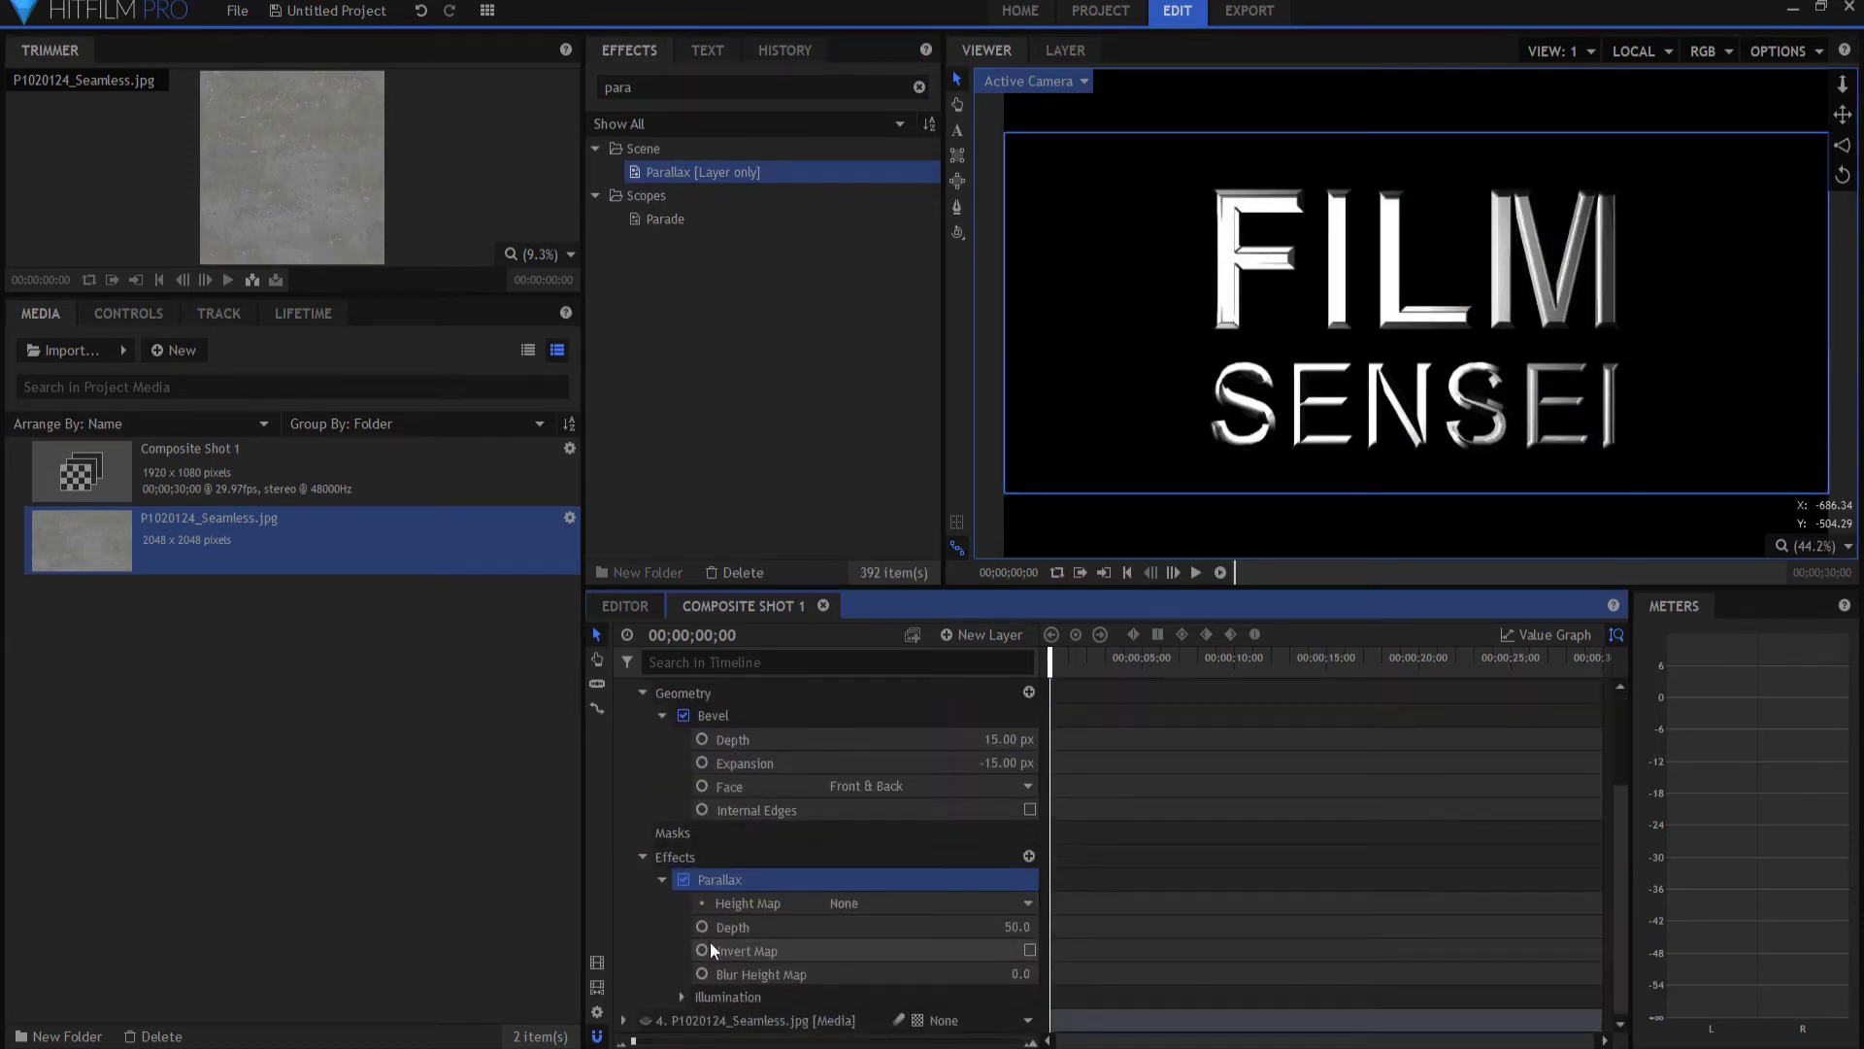
pyautogui.click(860, 901)
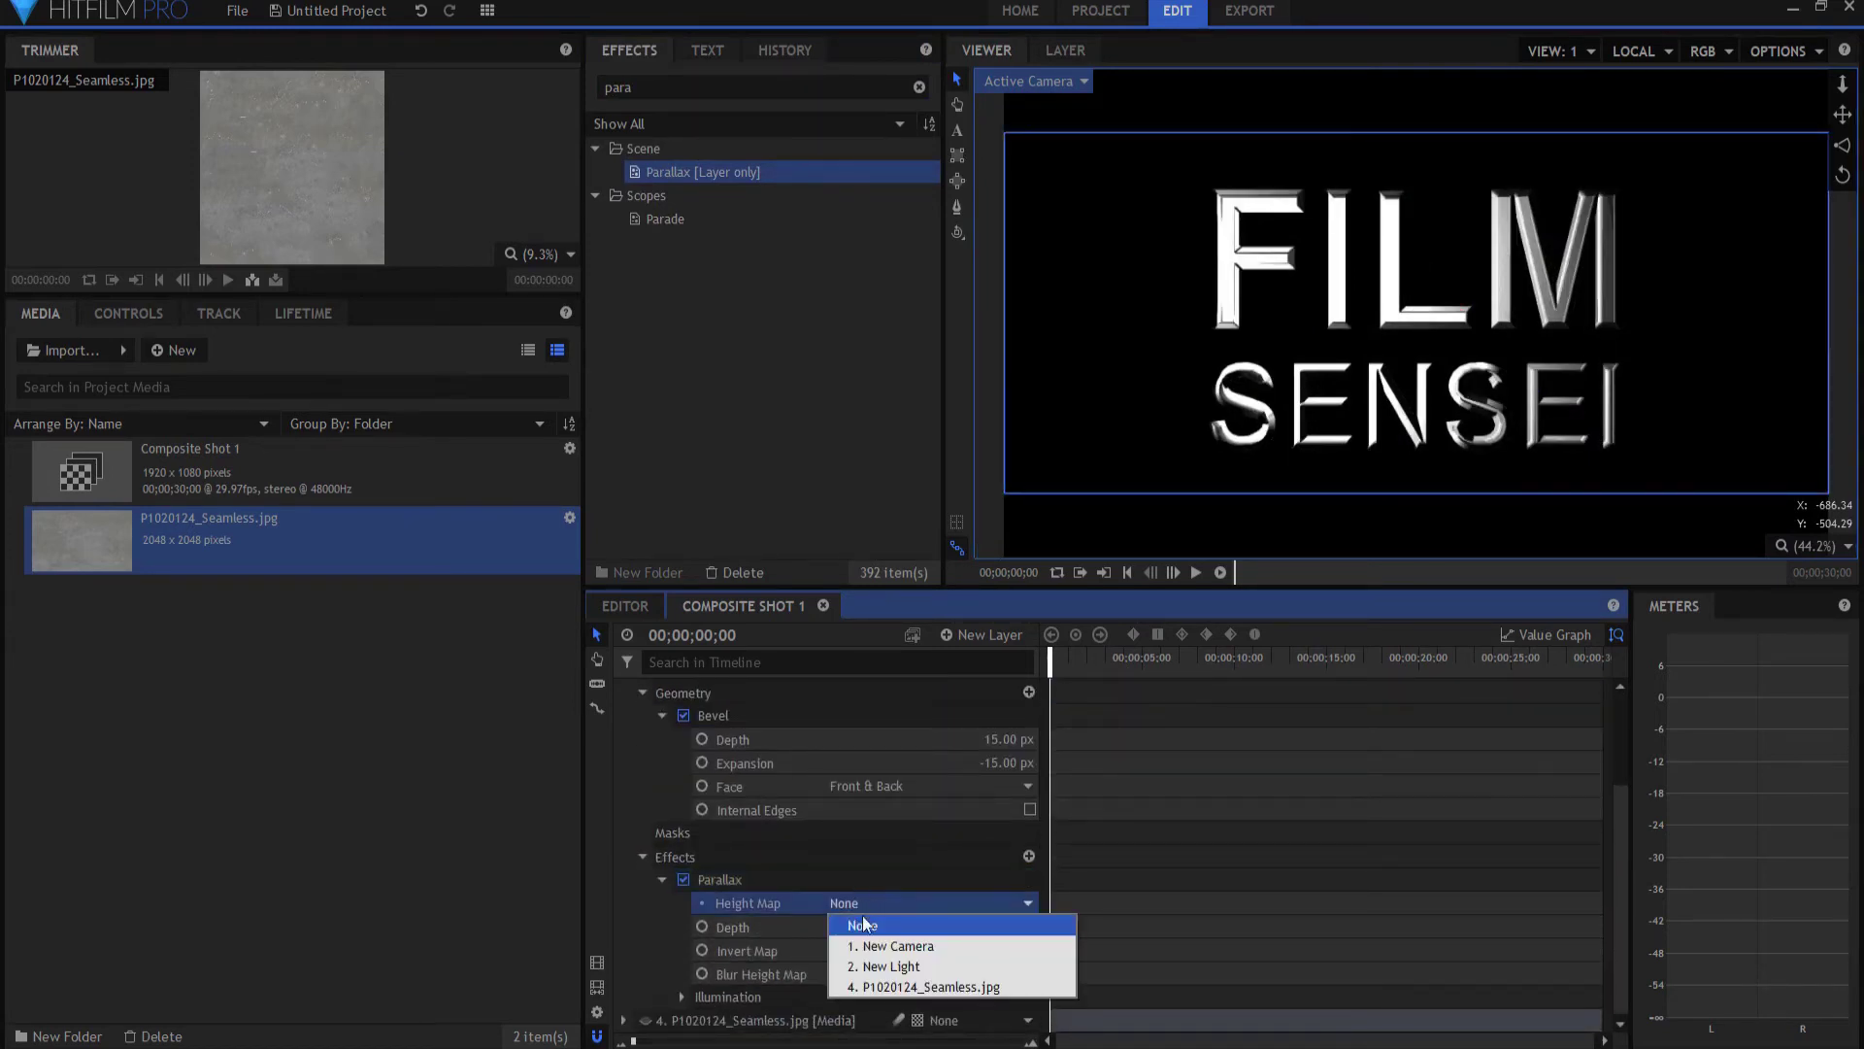
pyautogui.click(911, 987)
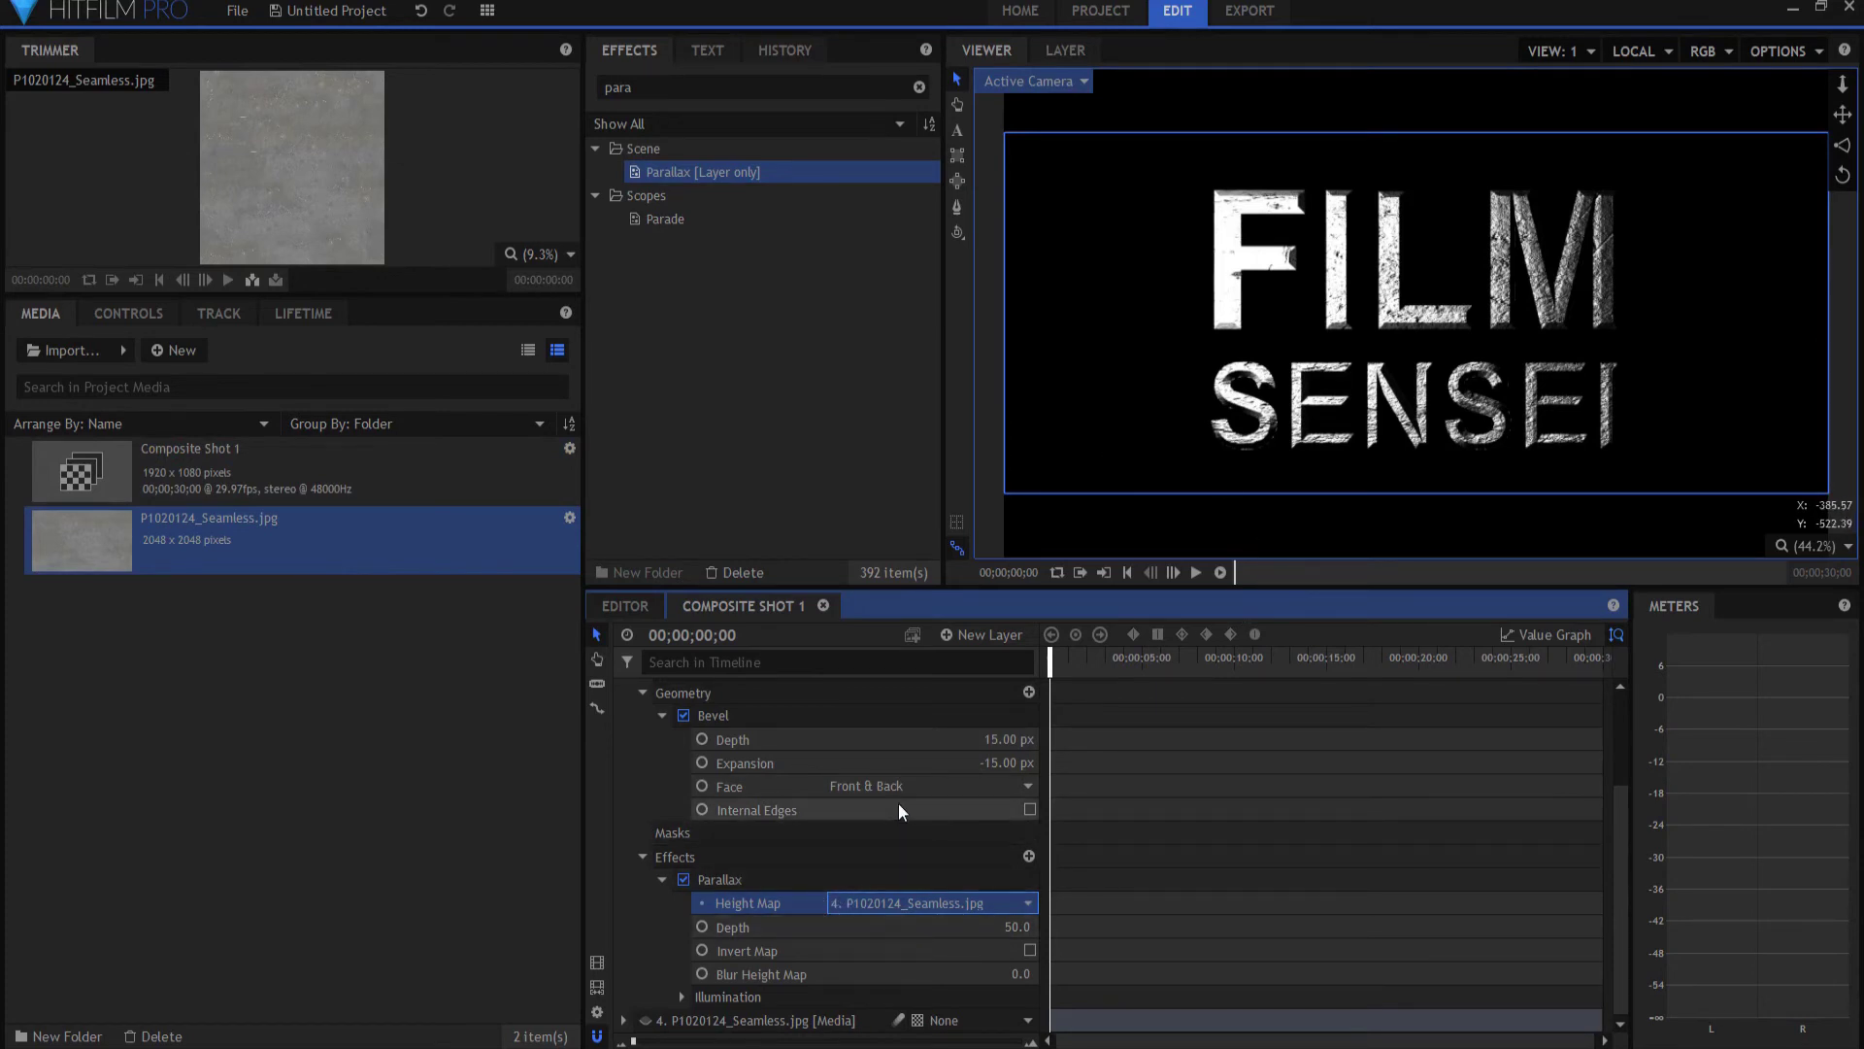
# Step: Move the light to the text's upper right, then below-left of it
pyautogui.scroll(2, 897, 795)
pyautogui.scroll(1, 895, 794)
pyautogui.click(728, 708)
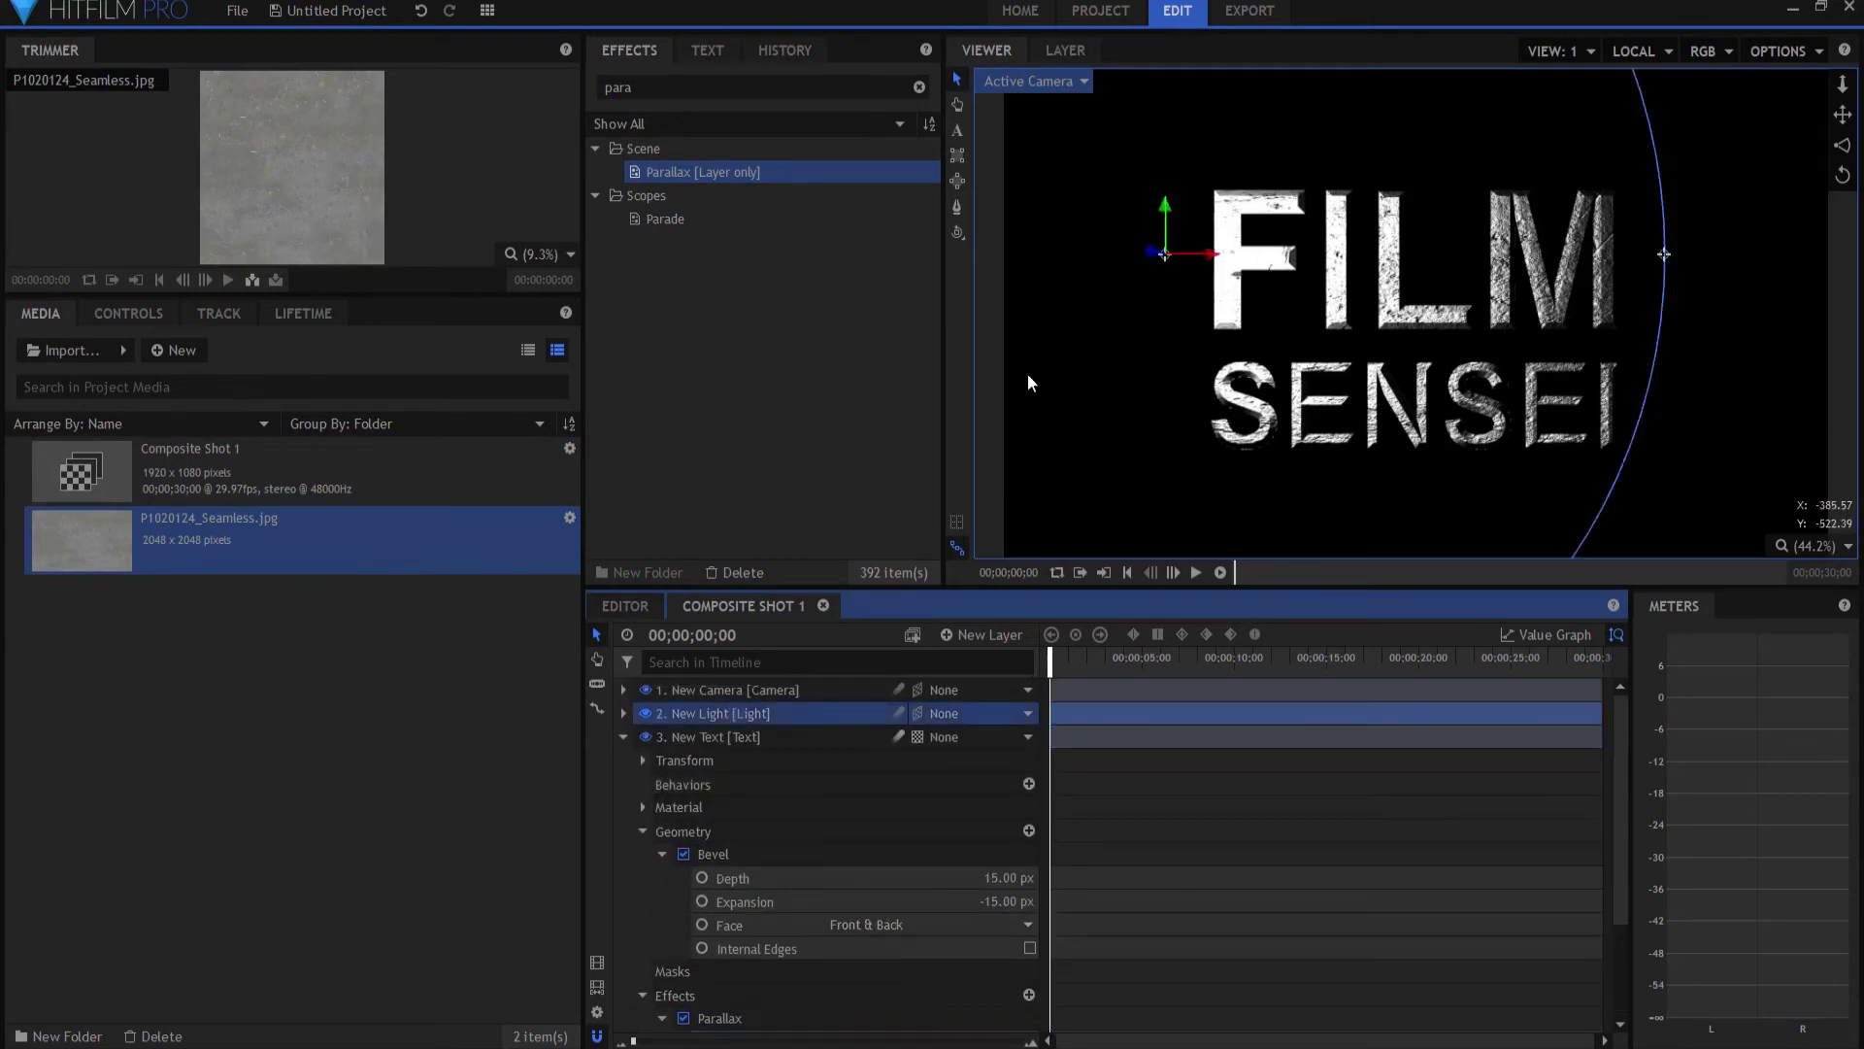
pyautogui.moveTo(1169, 258); pyautogui.dragTo(1630, 219)
pyautogui.moveTo(1431, 147); pyautogui.dragTo(1148, 191)
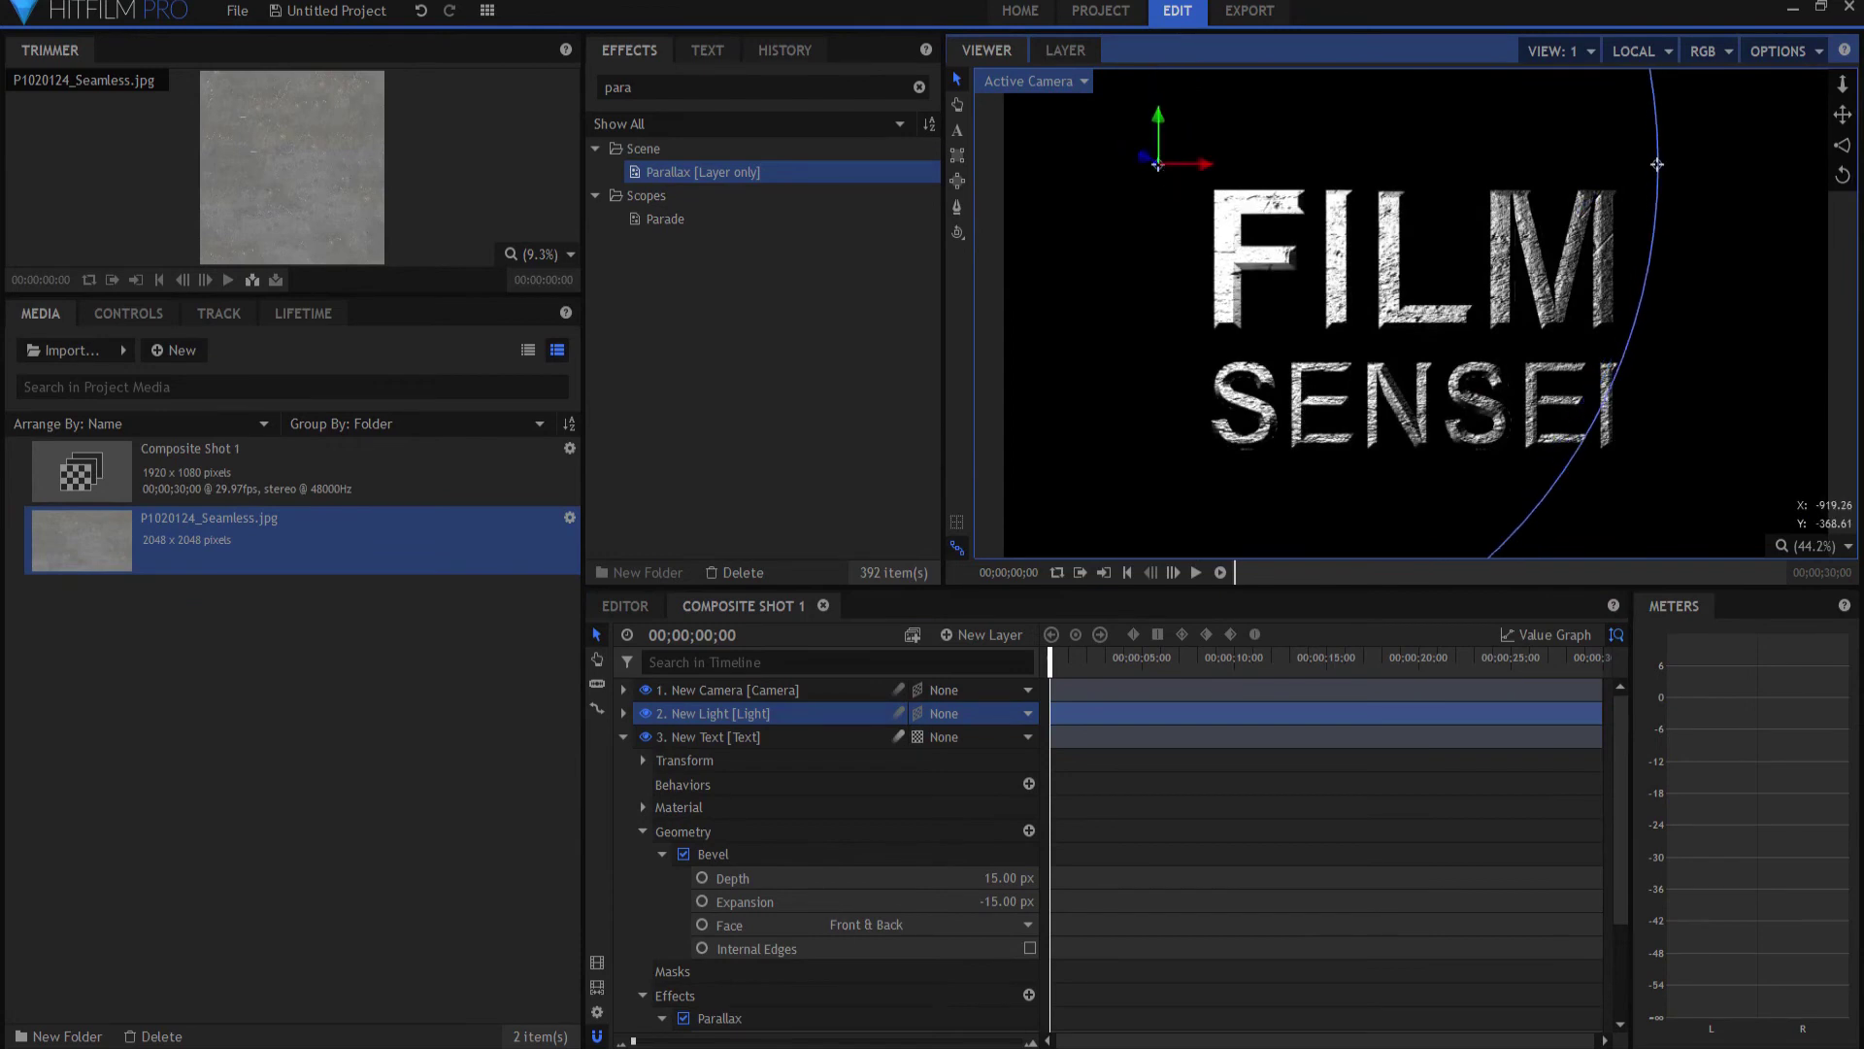
# Step: Invert the parallax height map, increase its depth, and move the light beside SENSEI
pyautogui.scroll(-3, 841, 948)
pyautogui.click(1030, 948)
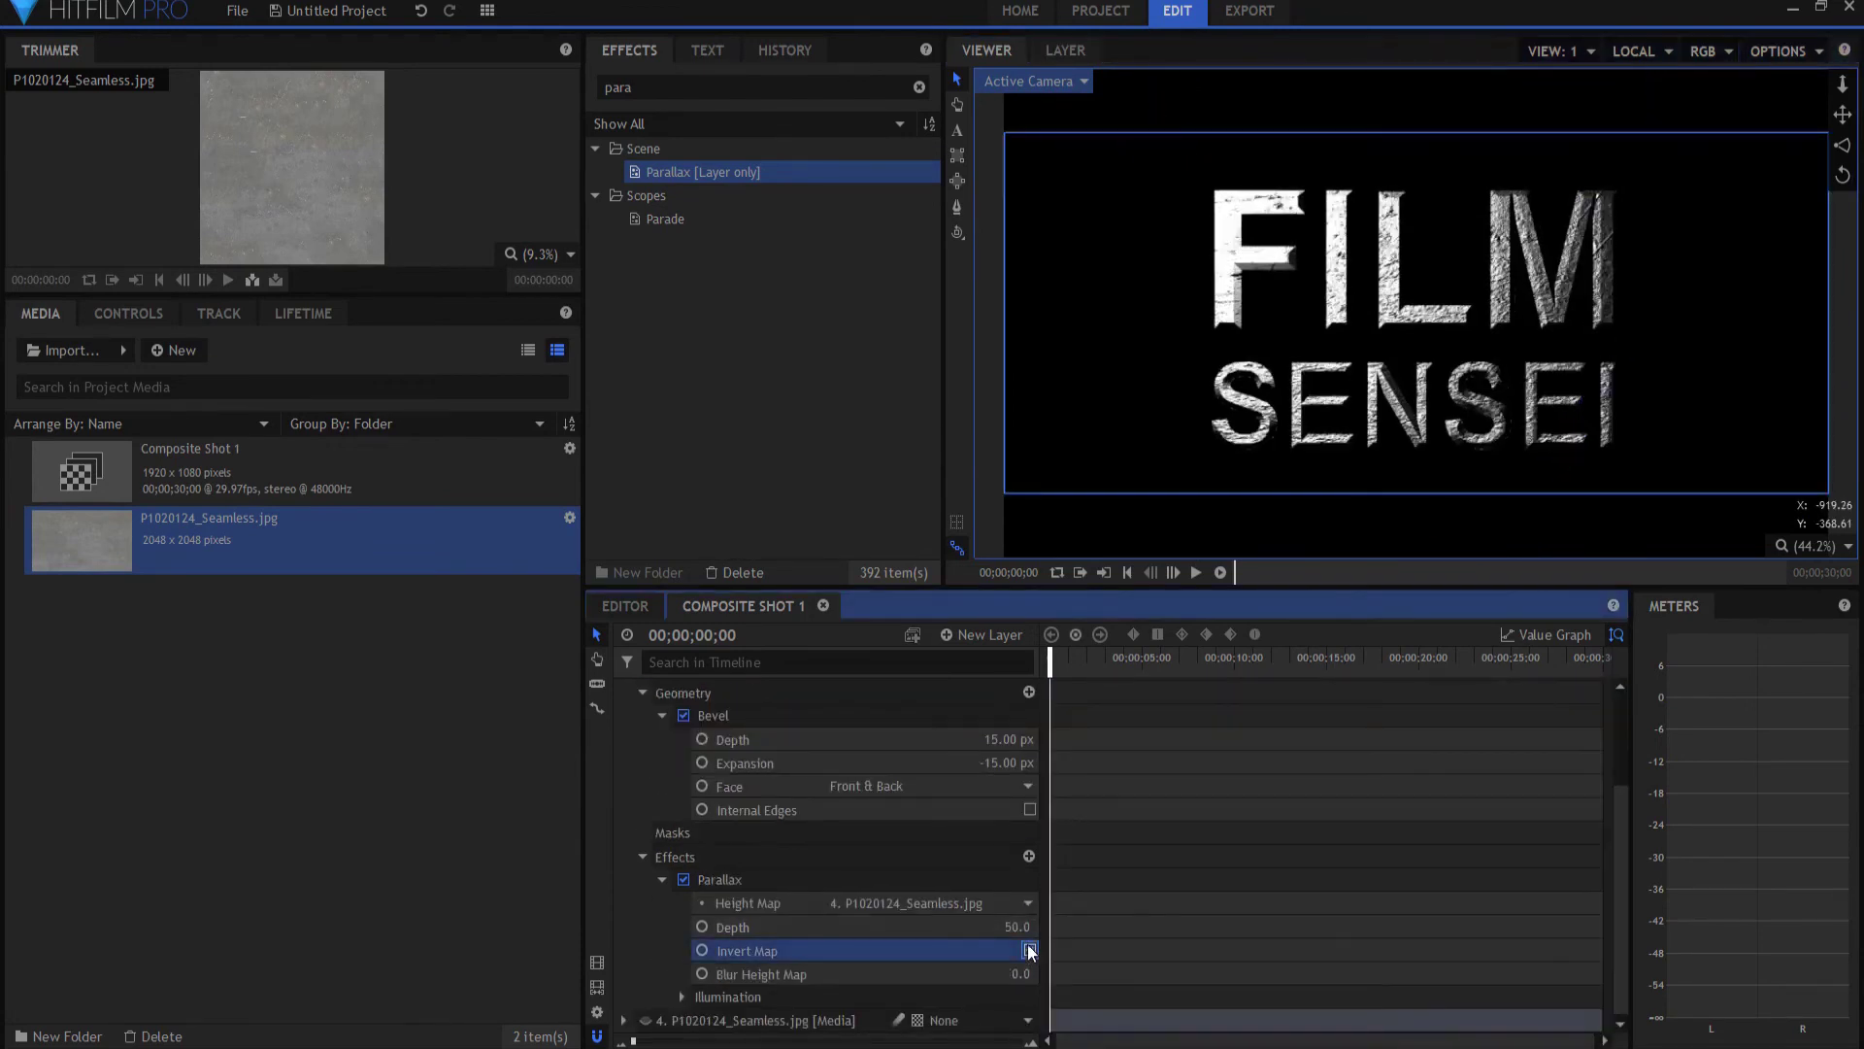
pyautogui.moveTo(1012, 925); pyautogui.dragTo(1044, 925)
pyautogui.scroll(3, 988, 790)
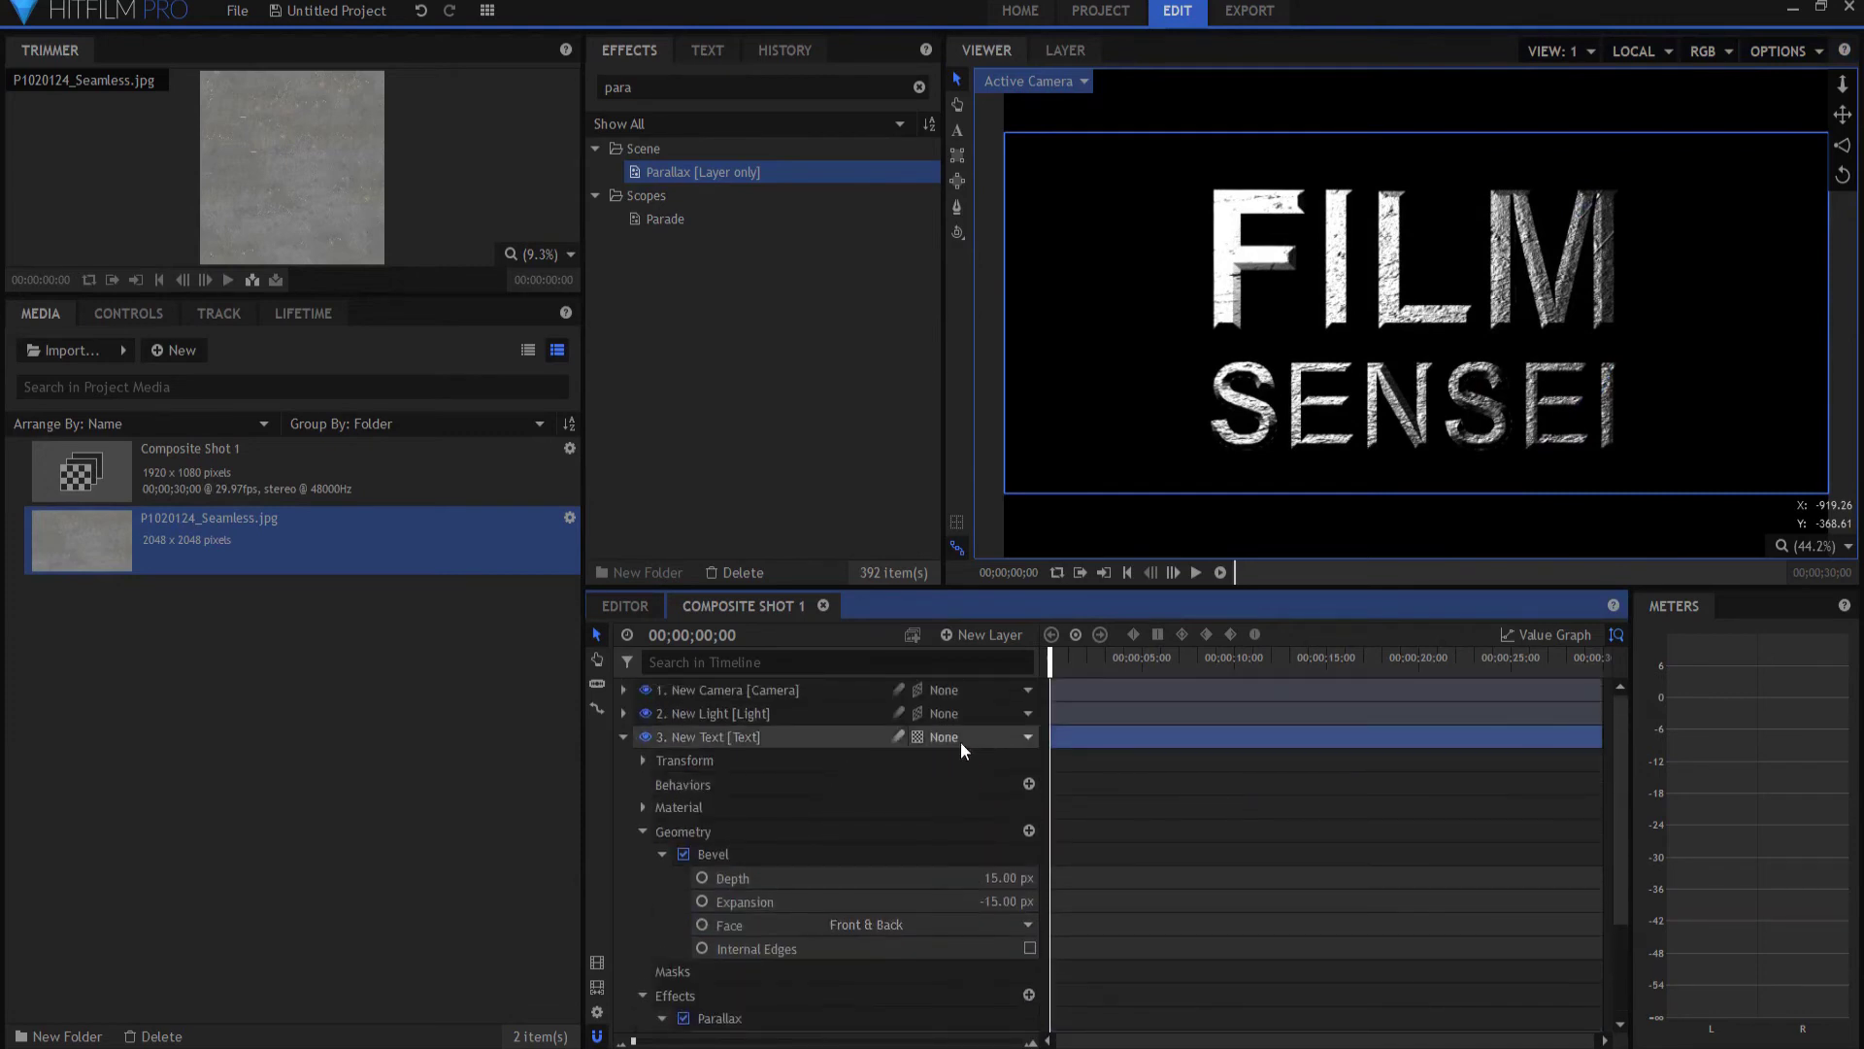
pyautogui.click(756, 712)
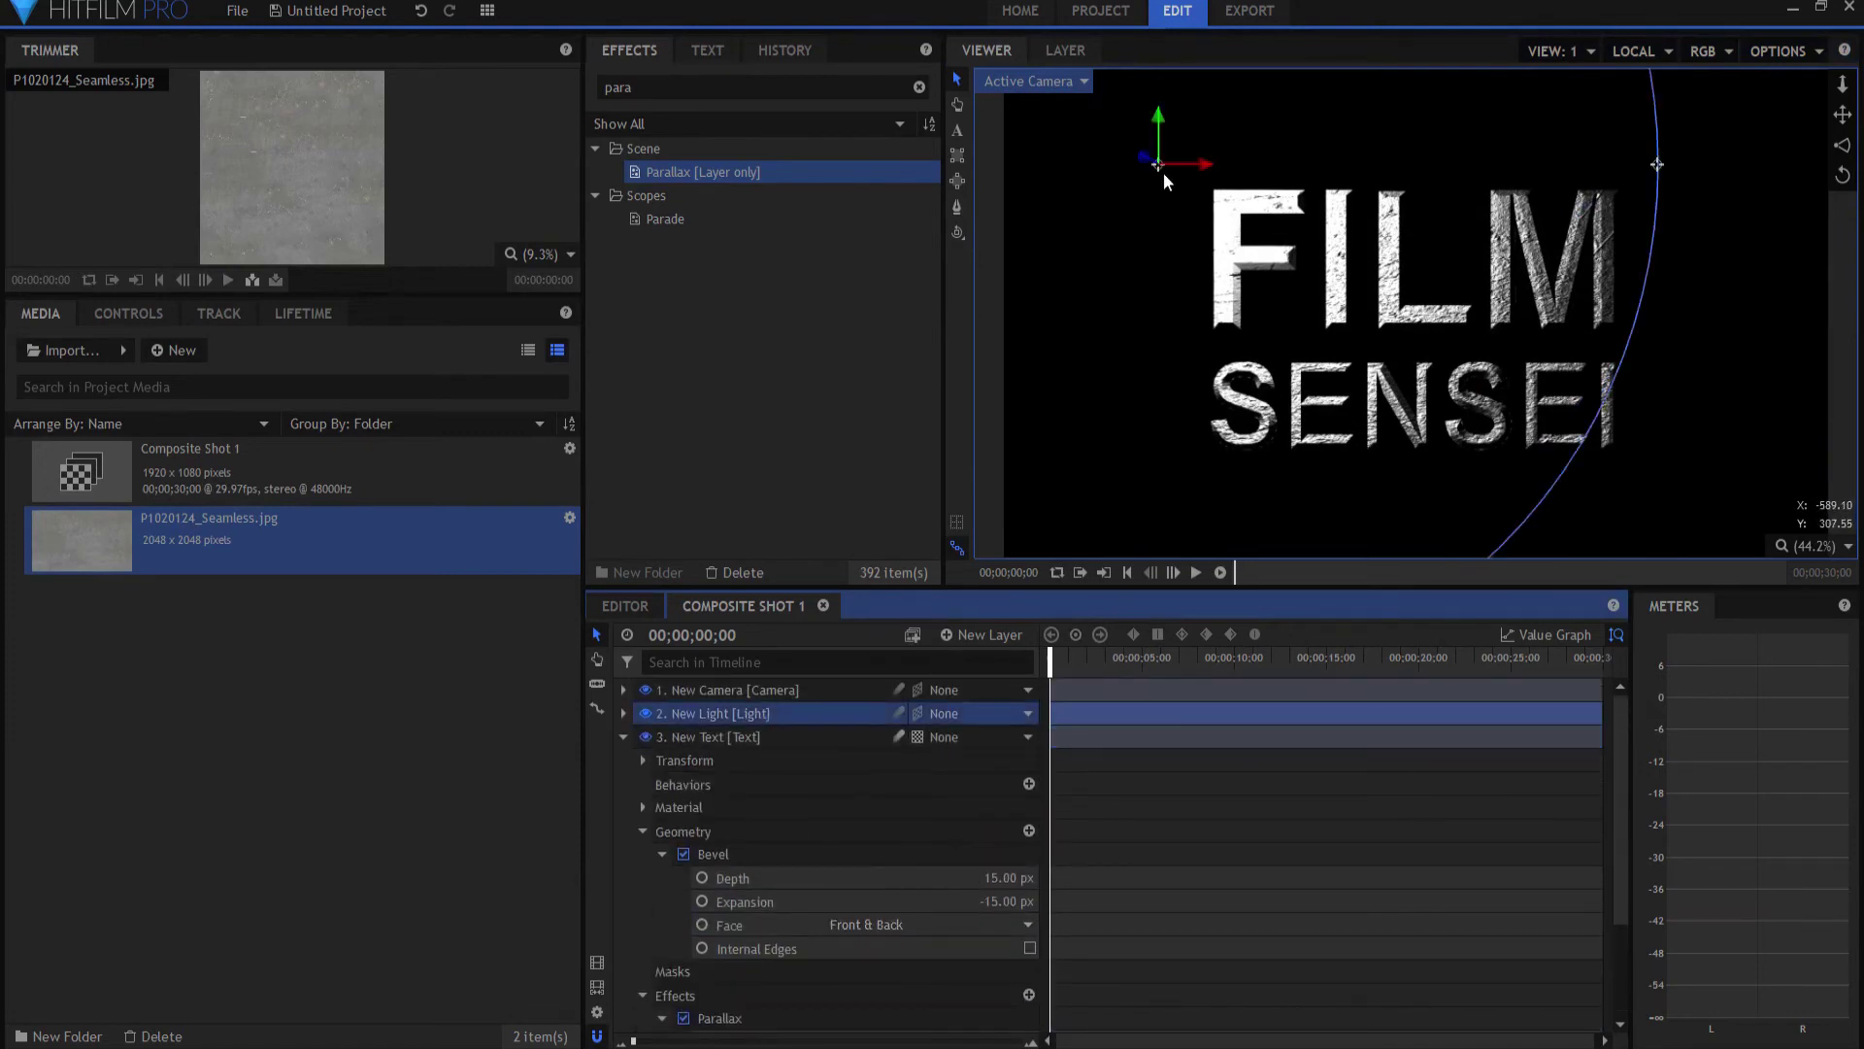
pyautogui.moveTo(1162, 167)
pyautogui.mouseDown()
pyautogui.moveTo(1233, 310)
pyautogui.moveTo(1773, 258)
pyautogui.moveTo(1674, 128)
pyautogui.moveTo(1254, 149)
pyautogui.moveTo(1122, 352)
pyautogui.moveTo(1721, 317)
pyautogui.moveTo(1710, 371)
pyautogui.moveTo(1258, 445)
pyautogui.moveTo(1103, 254)
pyautogui.moveTo(1693, 185)
pyautogui.moveTo(1408, 148)
pyautogui.moveTo(1167, 243)
pyautogui.moveTo(1139, 307)
pyautogui.moveTo(1328, 514)
pyautogui.moveTo(1540, 515)
pyautogui.moveTo(1214, 454)
pyautogui.moveTo(1068, 275)
pyautogui.moveTo(1128, 206)
pyautogui.moveTo(1544, 101)
pyautogui.moveTo(1727, 148)
pyautogui.moveTo(1687, 291)
pyautogui.moveTo(1543, 162)
pyautogui.moveTo(1202, 153)
pyautogui.moveTo(1087, 276)
pyautogui.moveTo(1138, 383)
pyautogui.mouseUp()
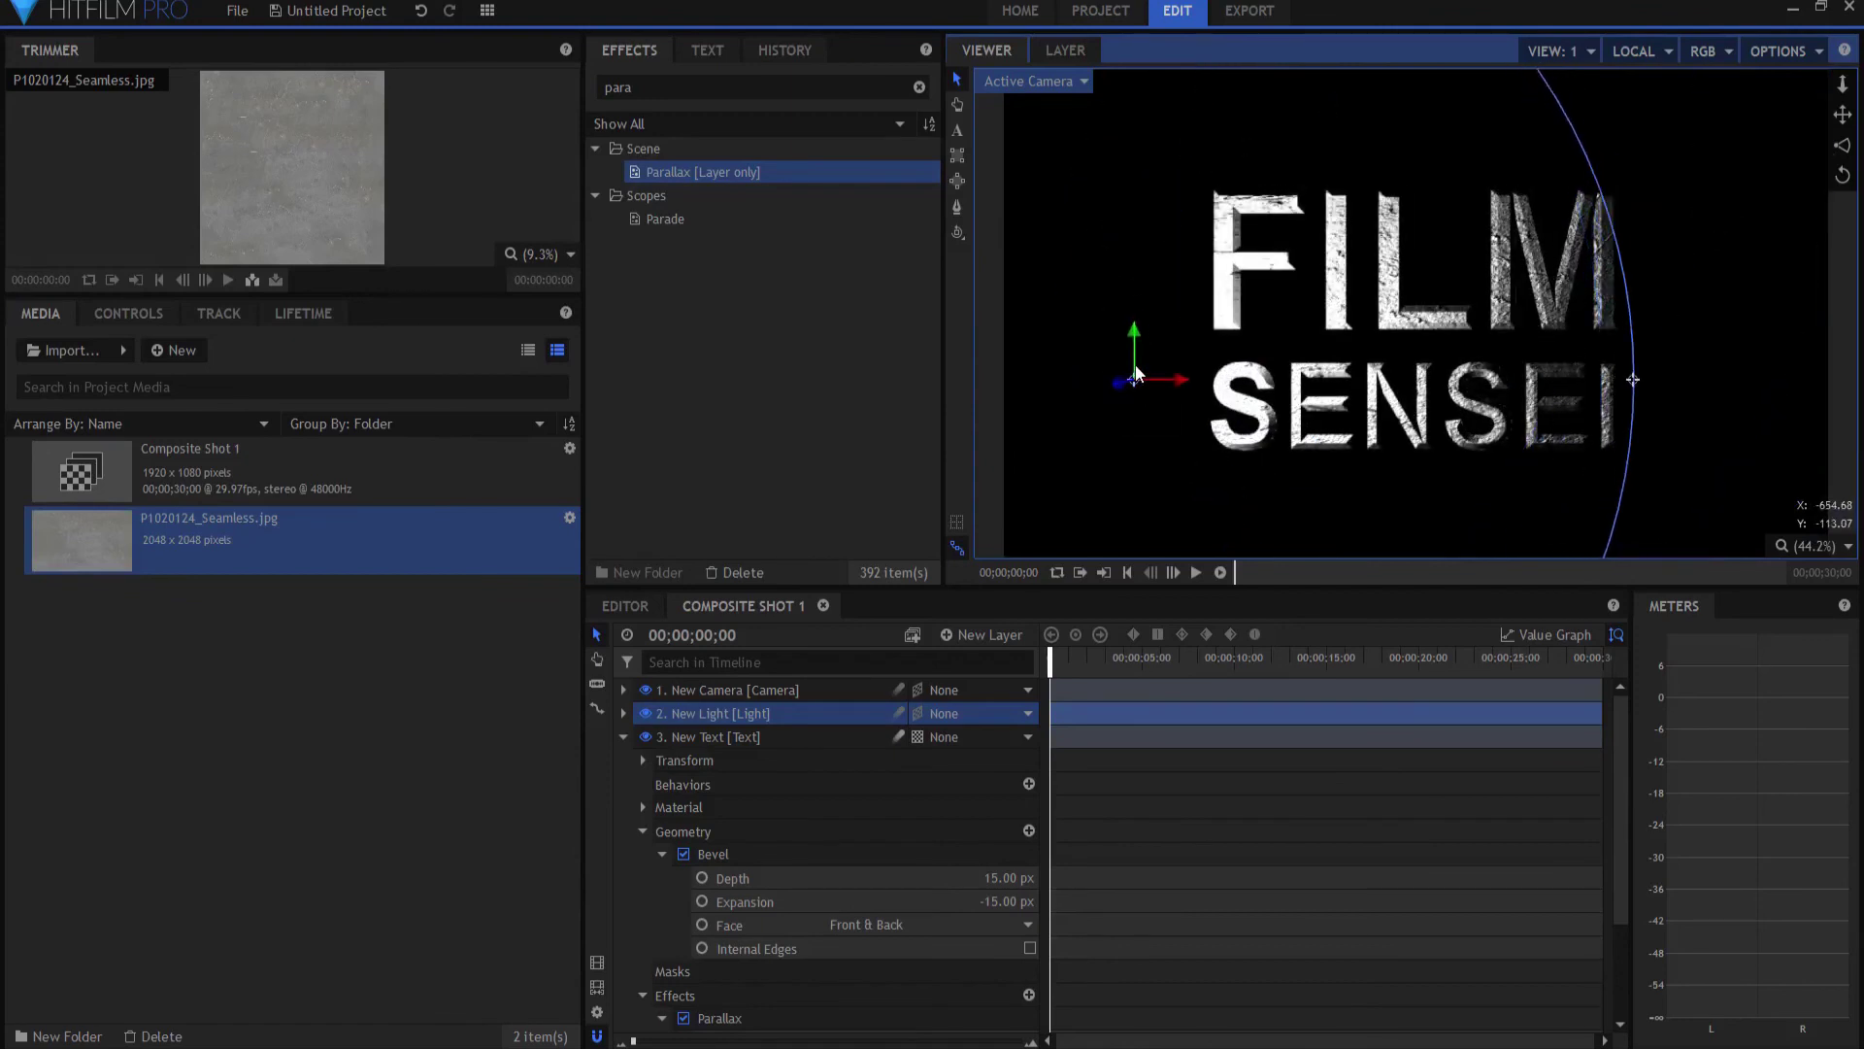